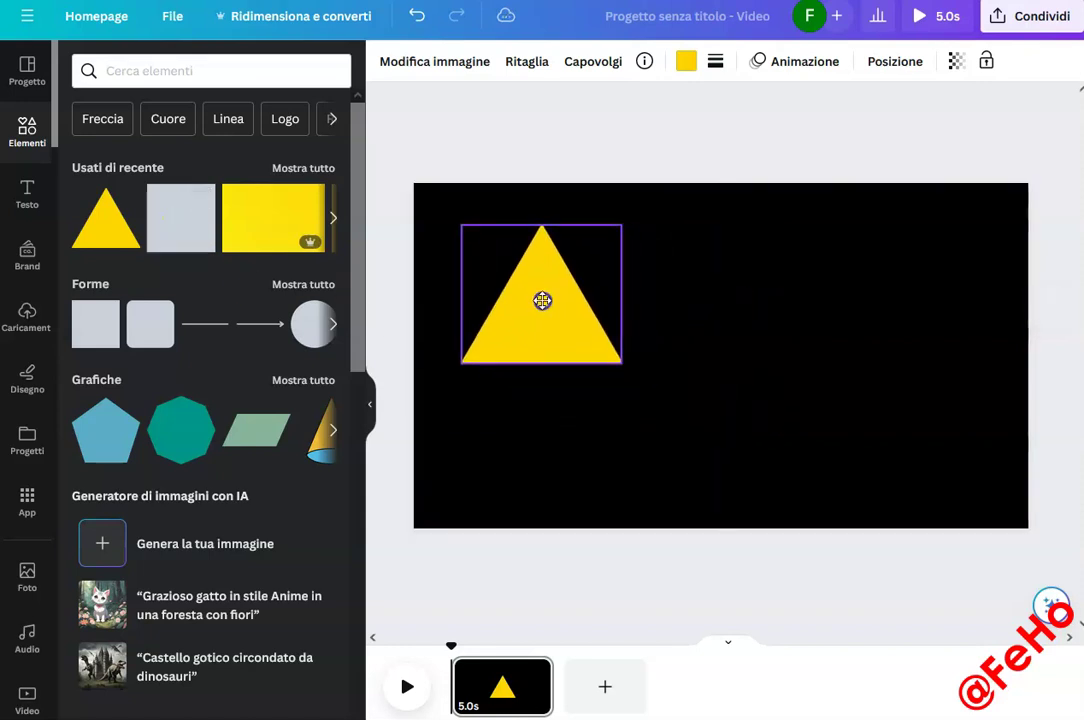
Enlarge the yellow triangle and reposition it in the left half of the black page.
drag(622, 364, 663, 445)
drag(607, 390, 581, 392)
click(811, 365)
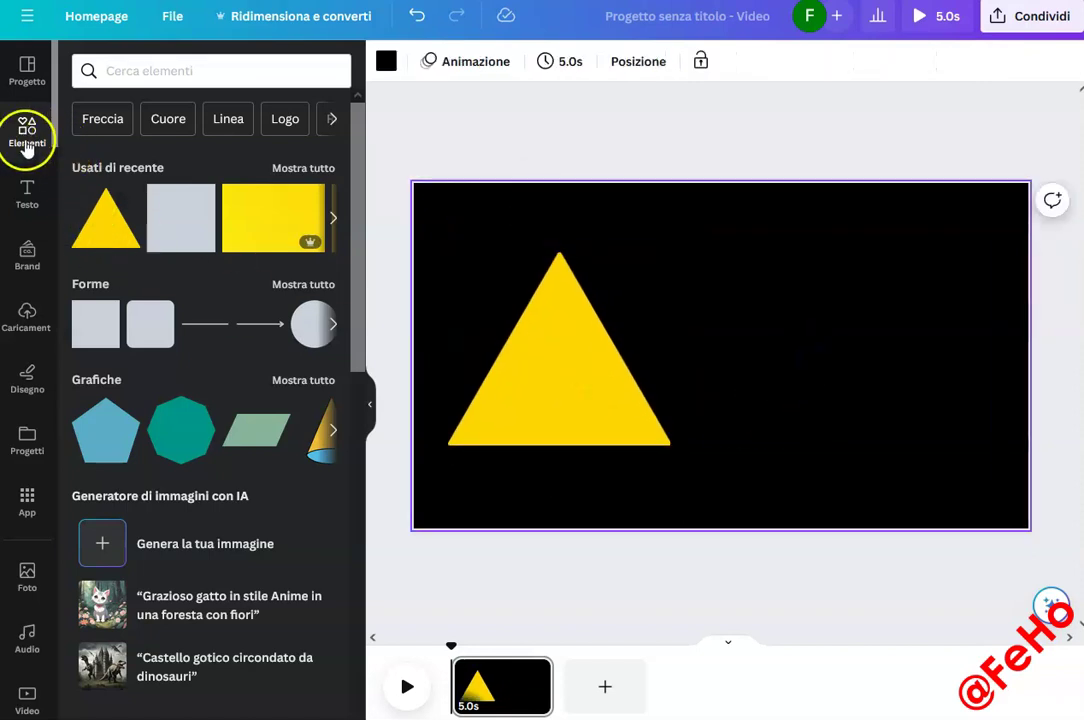
Search the elements for cars, limit the results to graphics, and add the square pattern of colourful vehicles to the page.
click(114, 72)
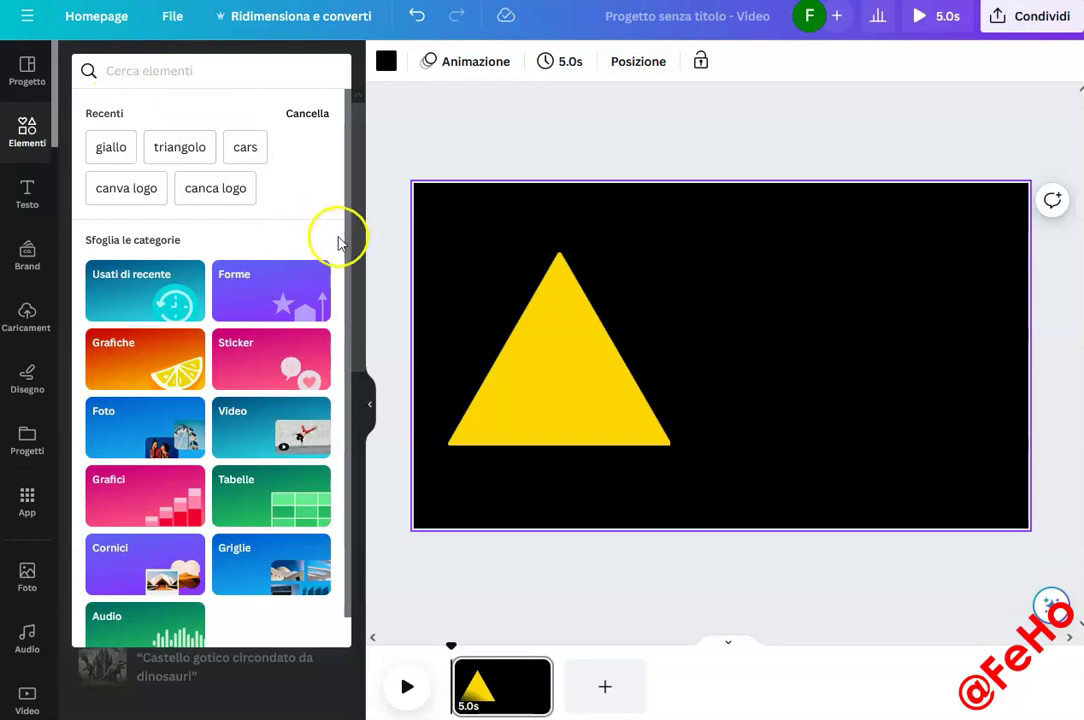
click(245, 147)
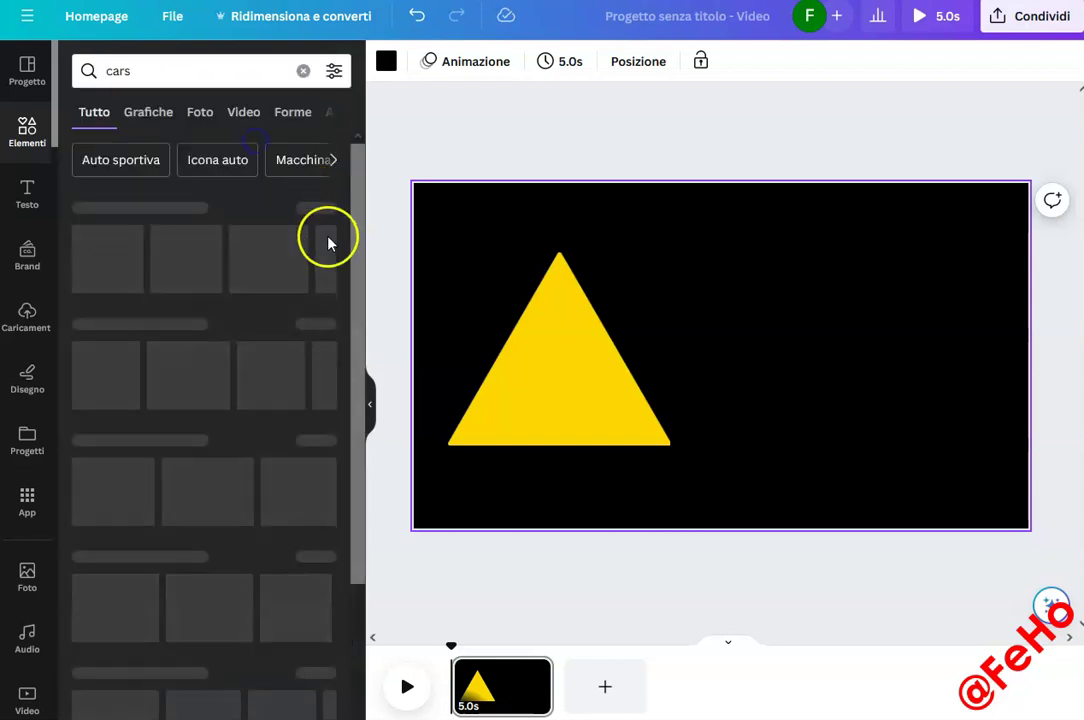
click(148, 112)
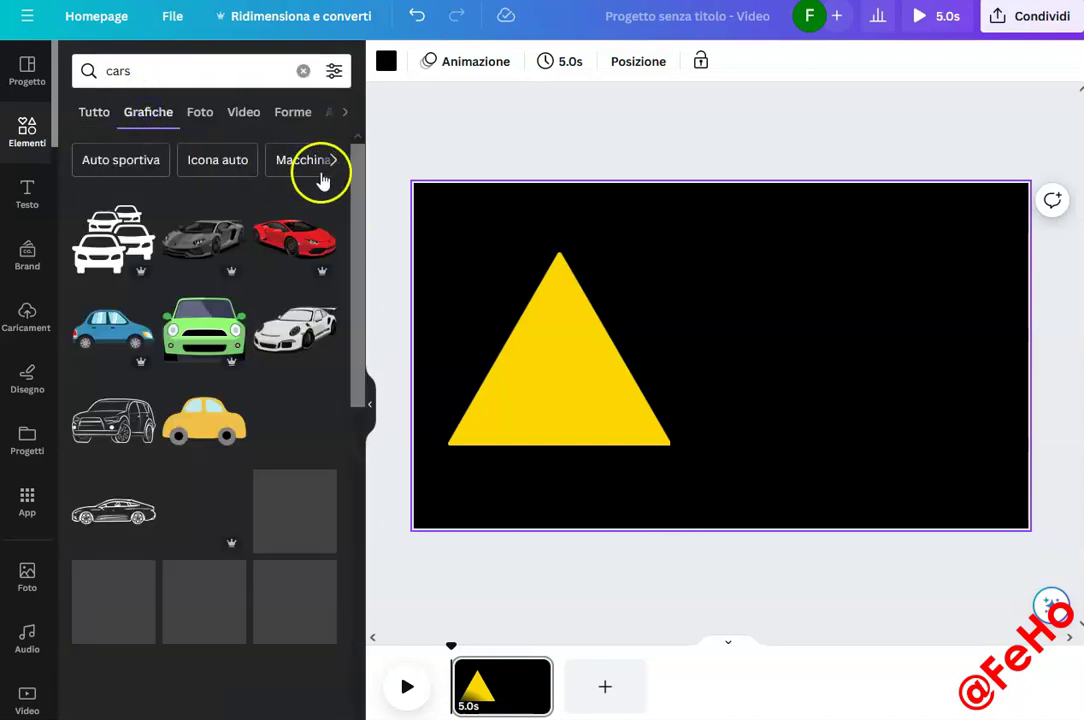
scroll(355, 178, down, 3)
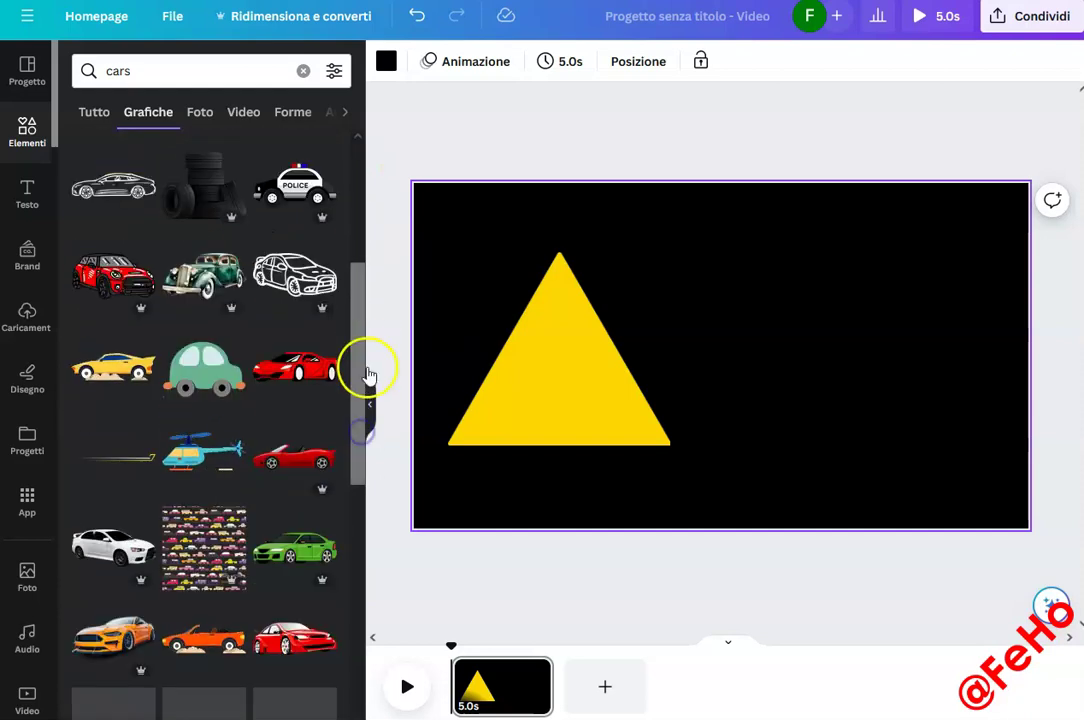
drag(358, 303, 360, 476)
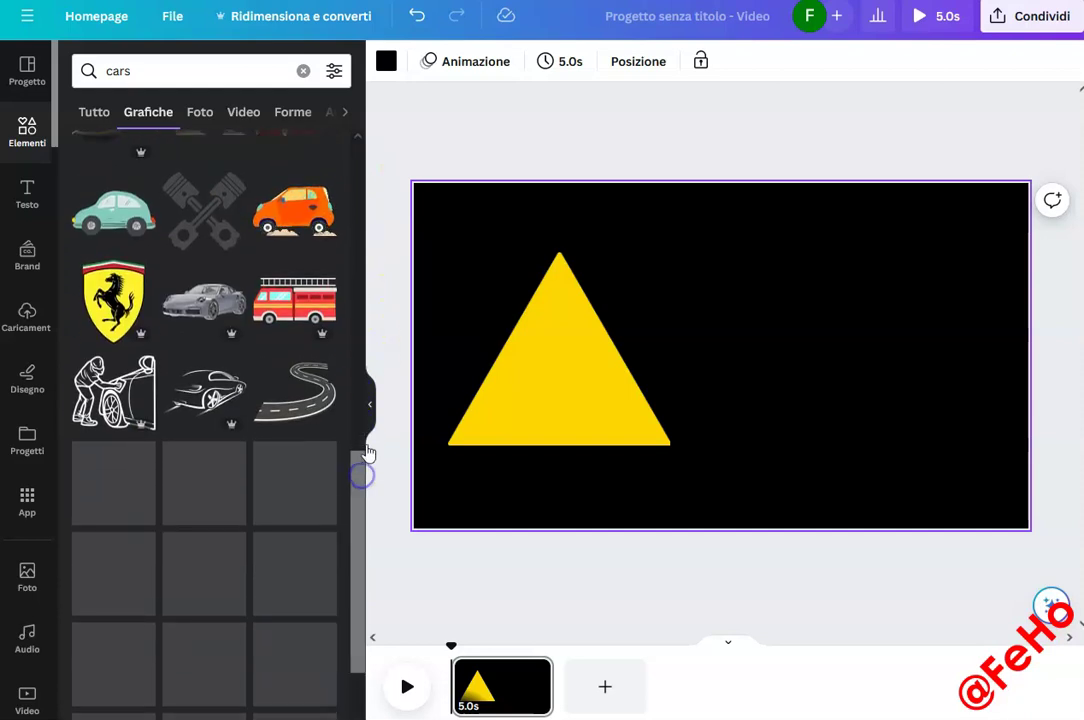
scroll(350, 486, down, 4)
drag(356, 532, 358, 665)
drag(358, 525, 358, 617)
click(112, 362)
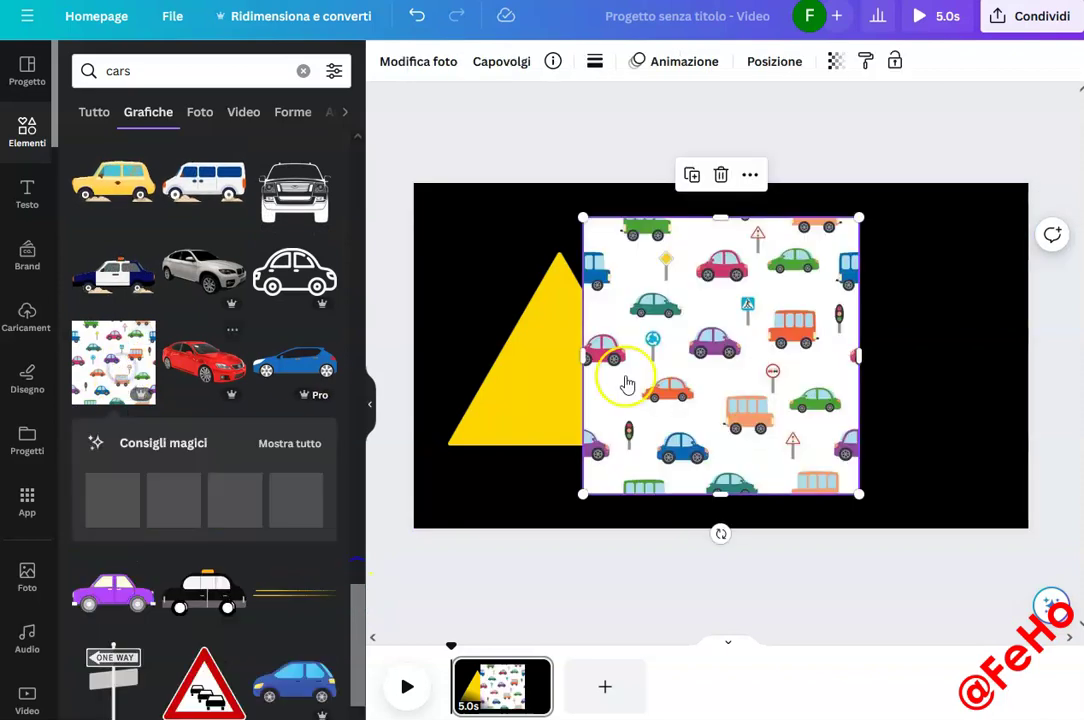
Move the vehicle pattern beside the triangle and resize it so that it no longer overlaps the triangle.
drag(731, 383, 851, 370)
drag(982, 212, 922, 279)
drag(820, 417, 849, 370)
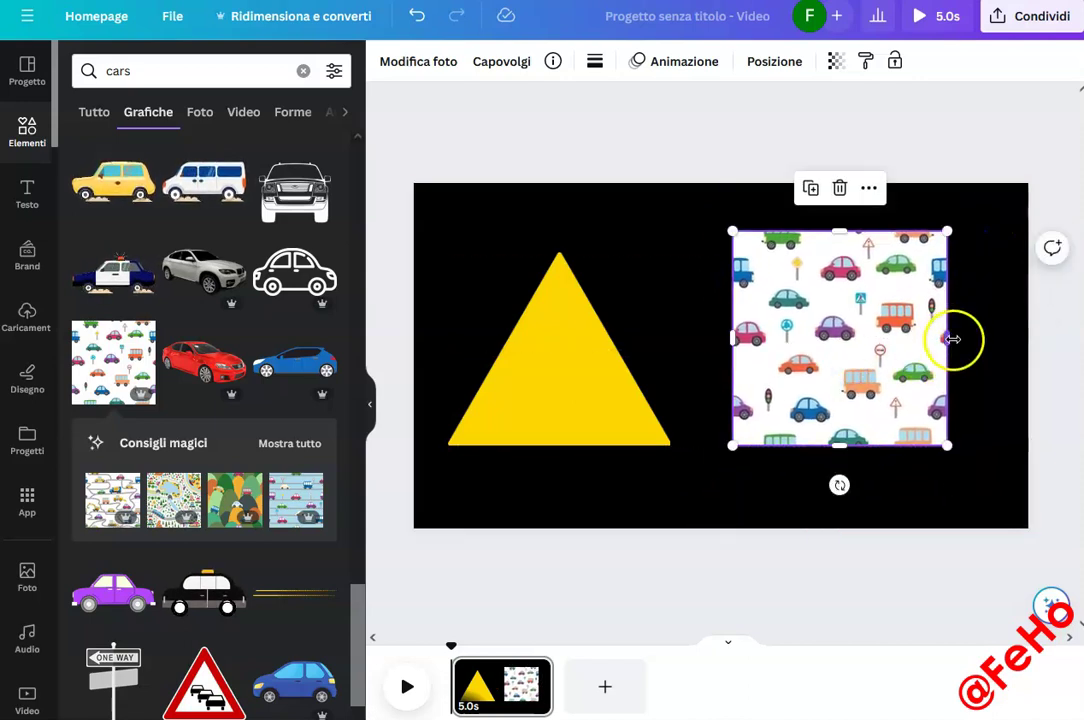
mouse_move(951, 341)
mouse_down()
mouse_move(985, 334)
mouse_move(929, 346)
mouse_move(955, 344)
mouse_up()
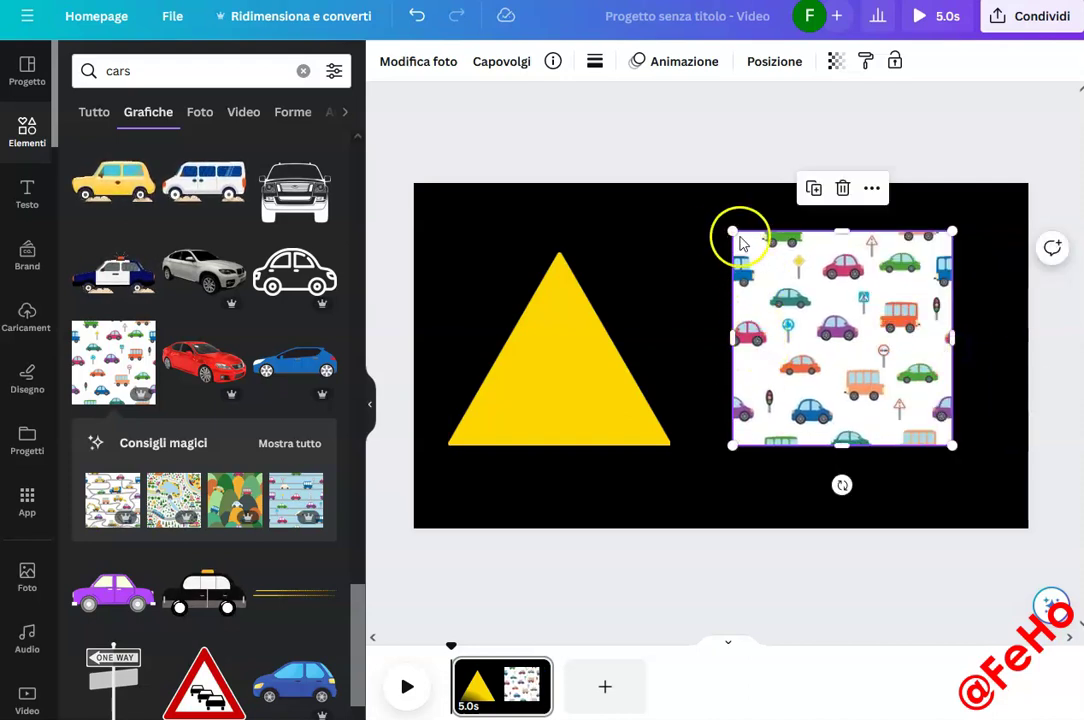
drag(731, 231, 688, 216)
Crop the vehicle pattern from all sides down to the single pink car with blue windows.
drag(956, 323, 855, 327)
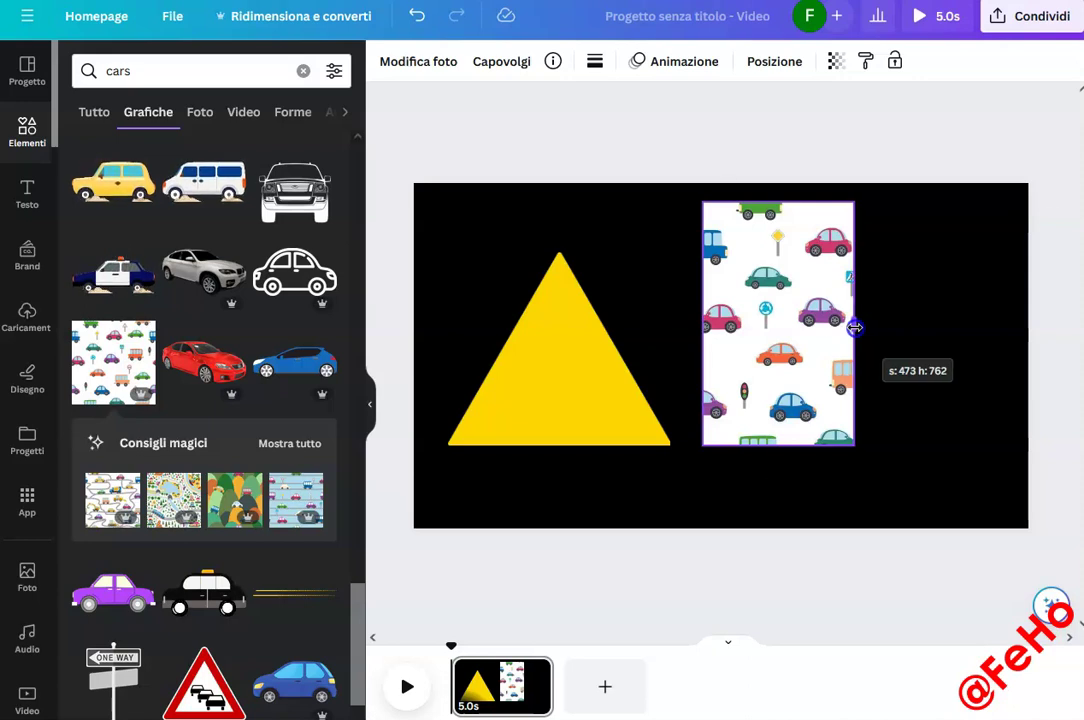
drag(855, 327, 855, 327)
drag(697, 339, 803, 323)
drag(829, 203, 829, 218)
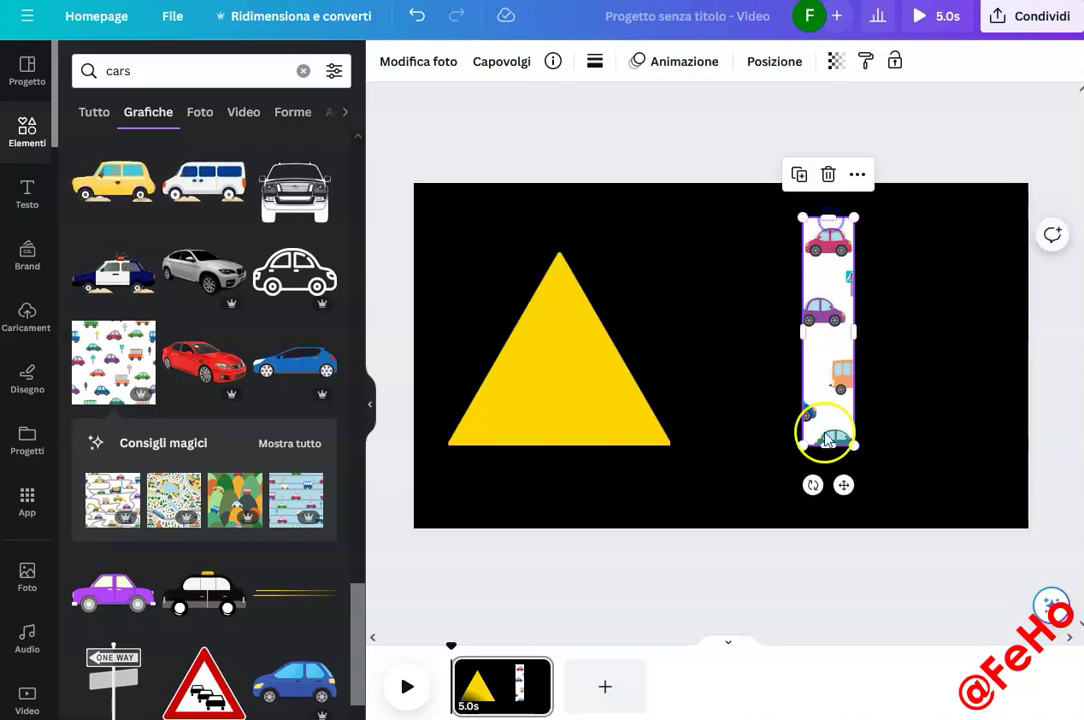
drag(828, 443, 840, 270)
click(883, 244)
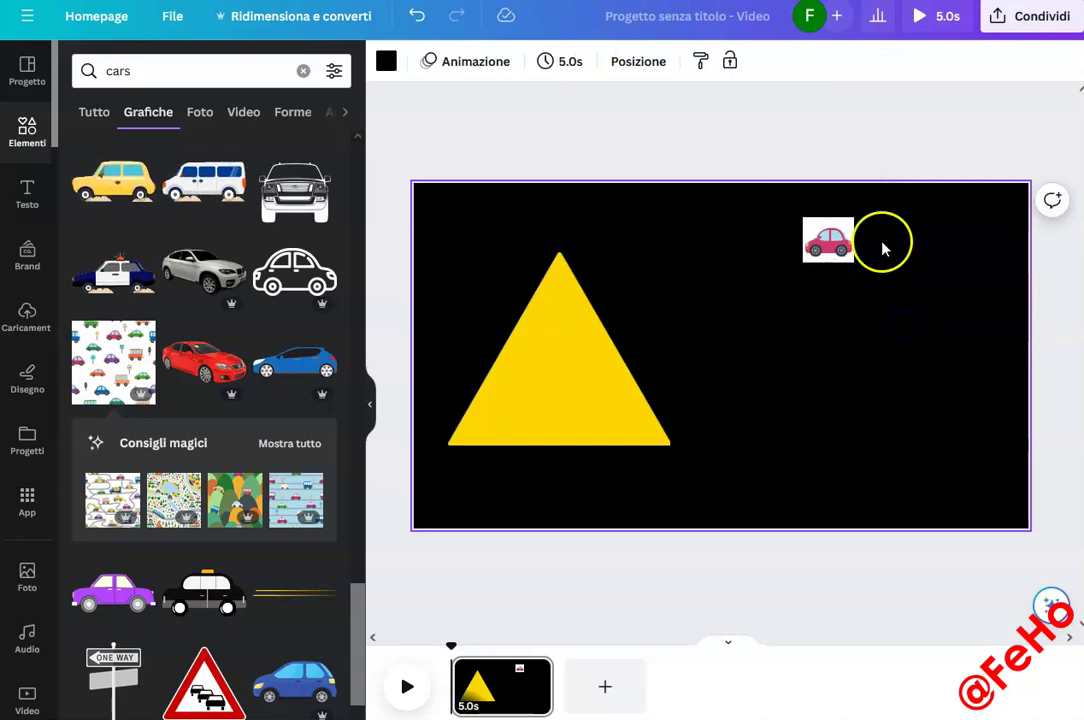
Enlarge the cropped pink car in the page's upper-right corner and make the yellow triangle slightly larger.
click(826, 236)
drag(857, 263, 993, 407)
click(803, 411)
drag(889, 298, 906, 278)
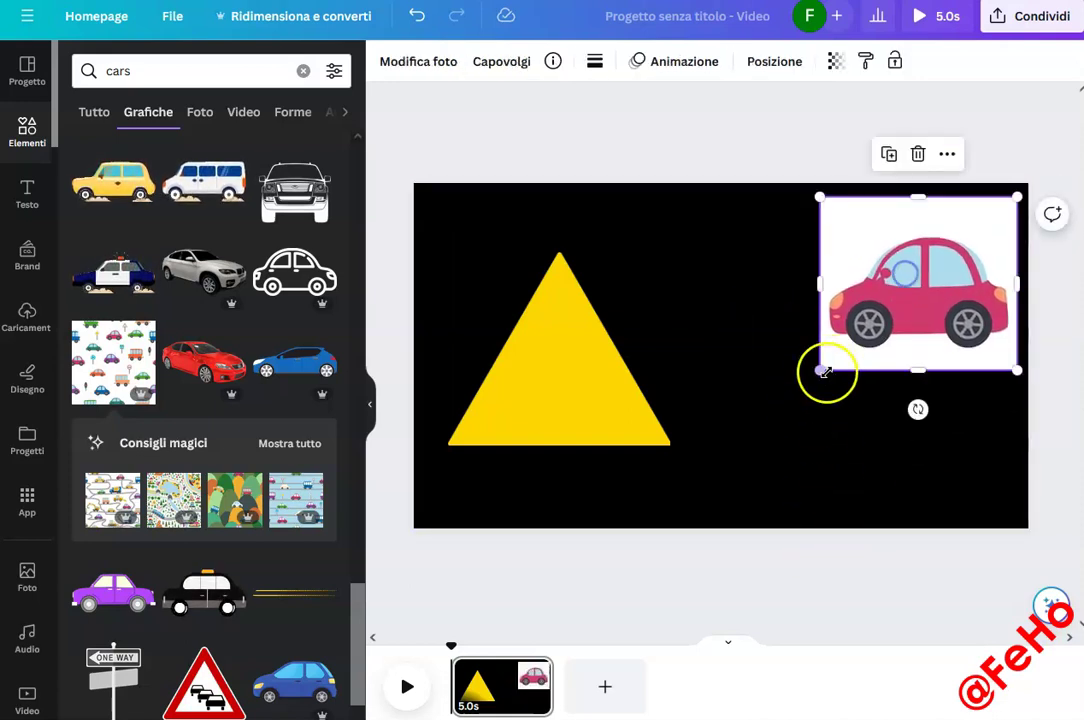
drag(823, 371, 781, 396)
click(709, 273)
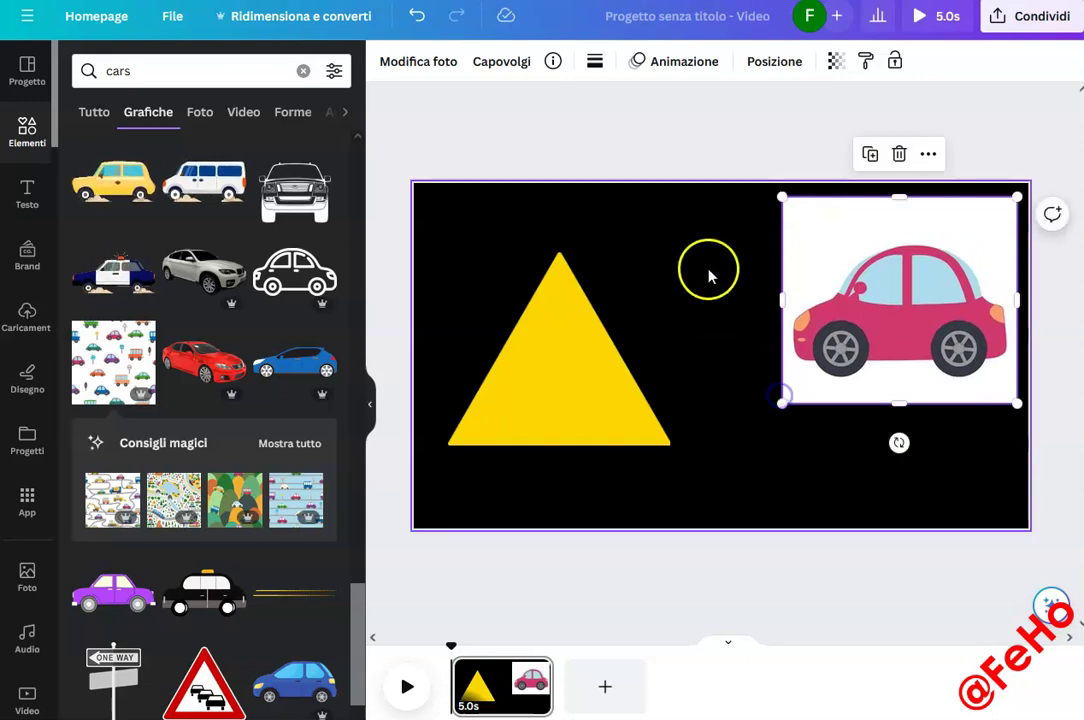
click(561, 382)
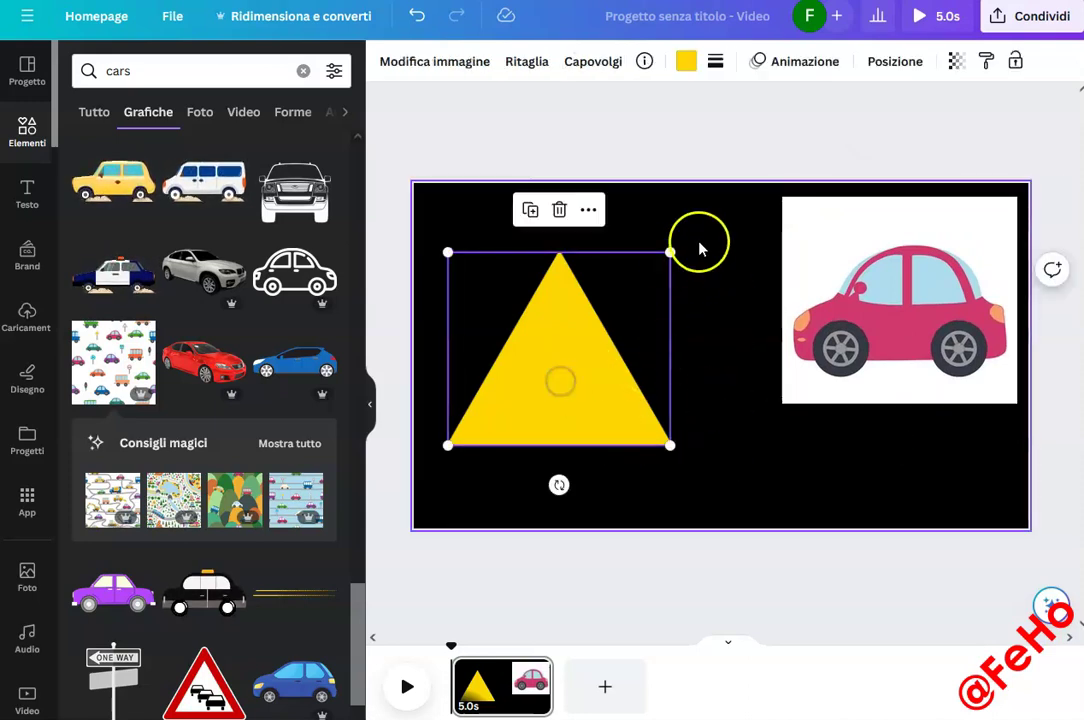
mouse_move(670, 252)
mouse_down()
mouse_move(680, 252)
mouse_move(653, 269)
mouse_move(685, 240)
mouse_up()
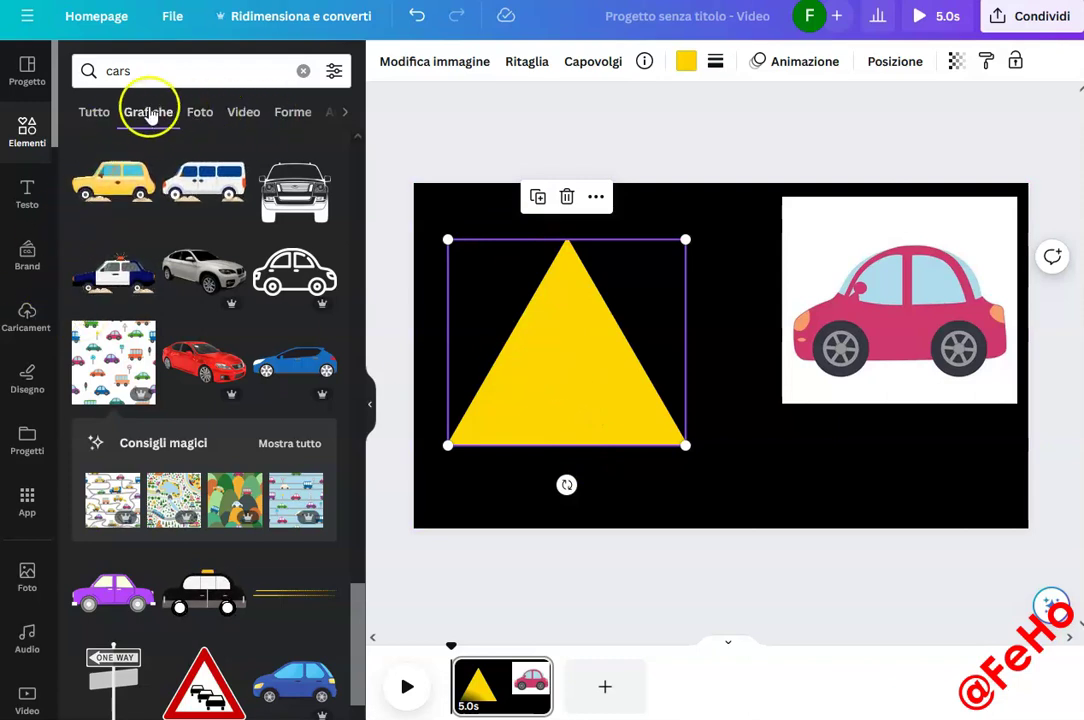
Add a square shape overlapping the triangle's right side and fill it with black.
click(26, 131)
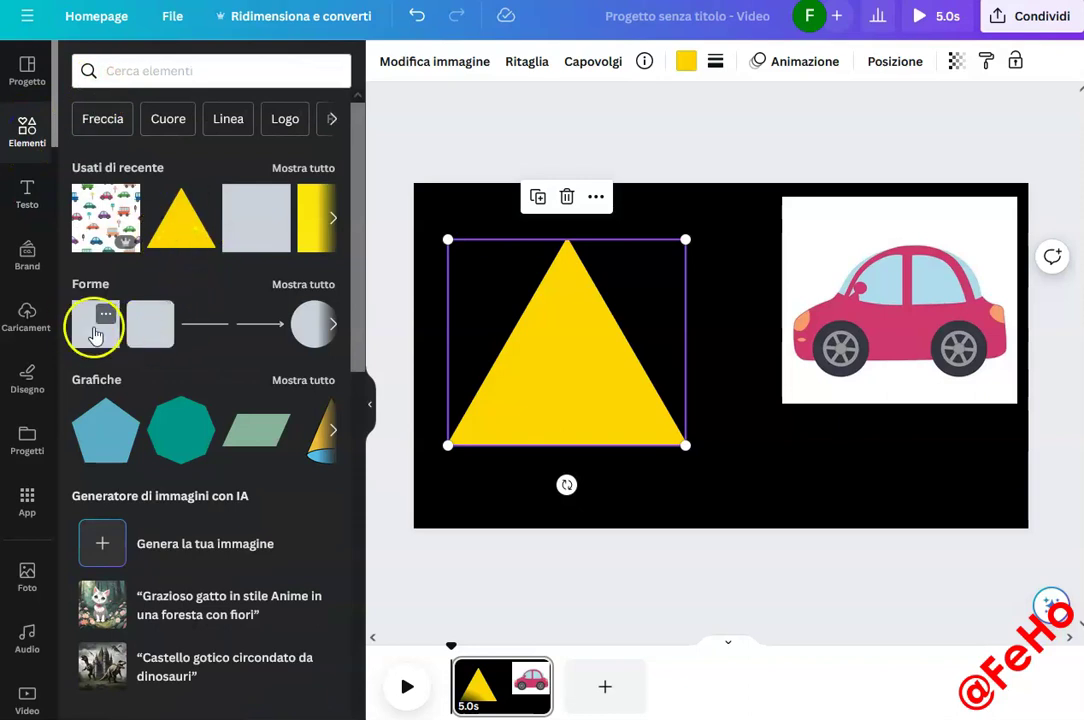
click(95, 325)
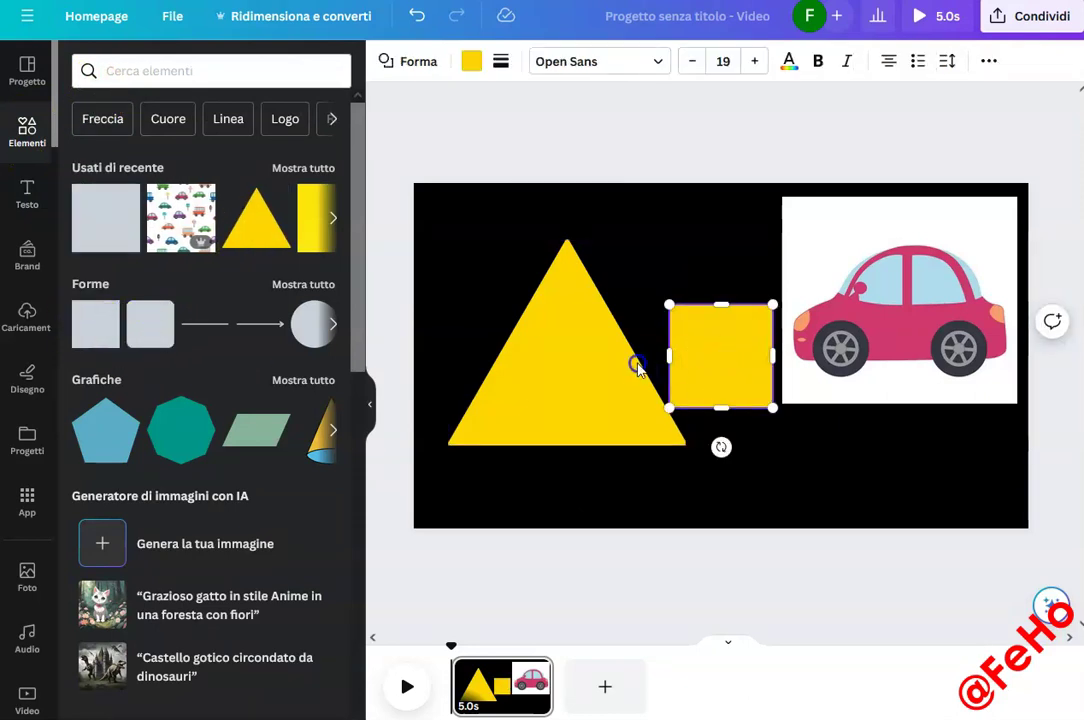
drag(737, 354, 646, 309)
click(471, 61)
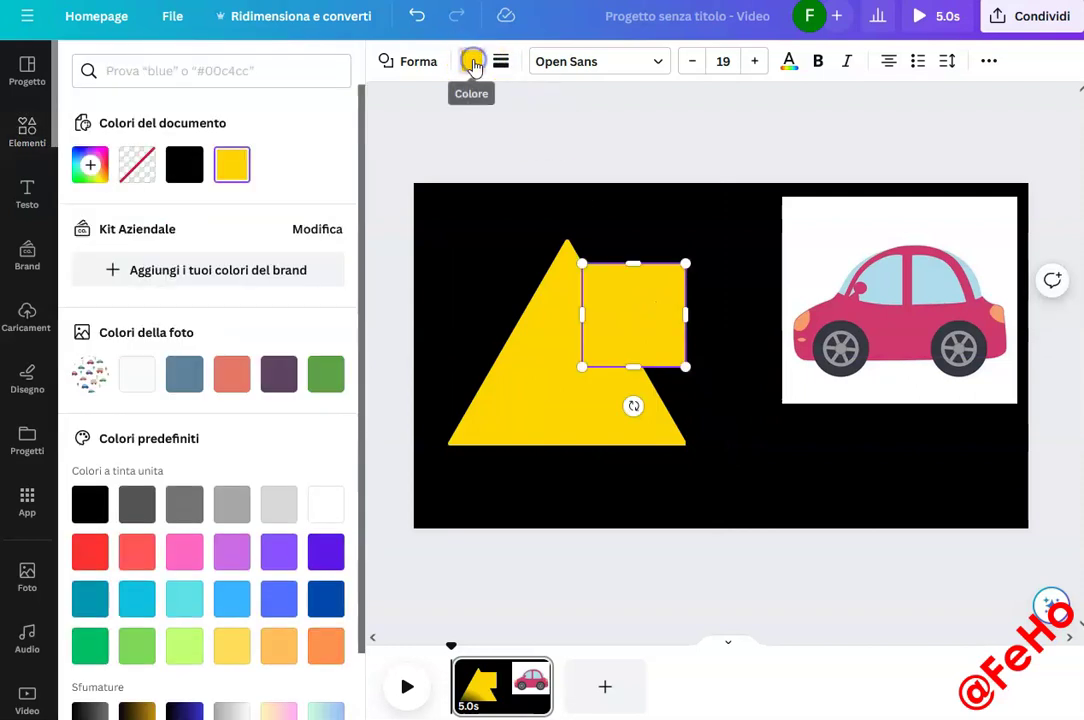
click(184, 165)
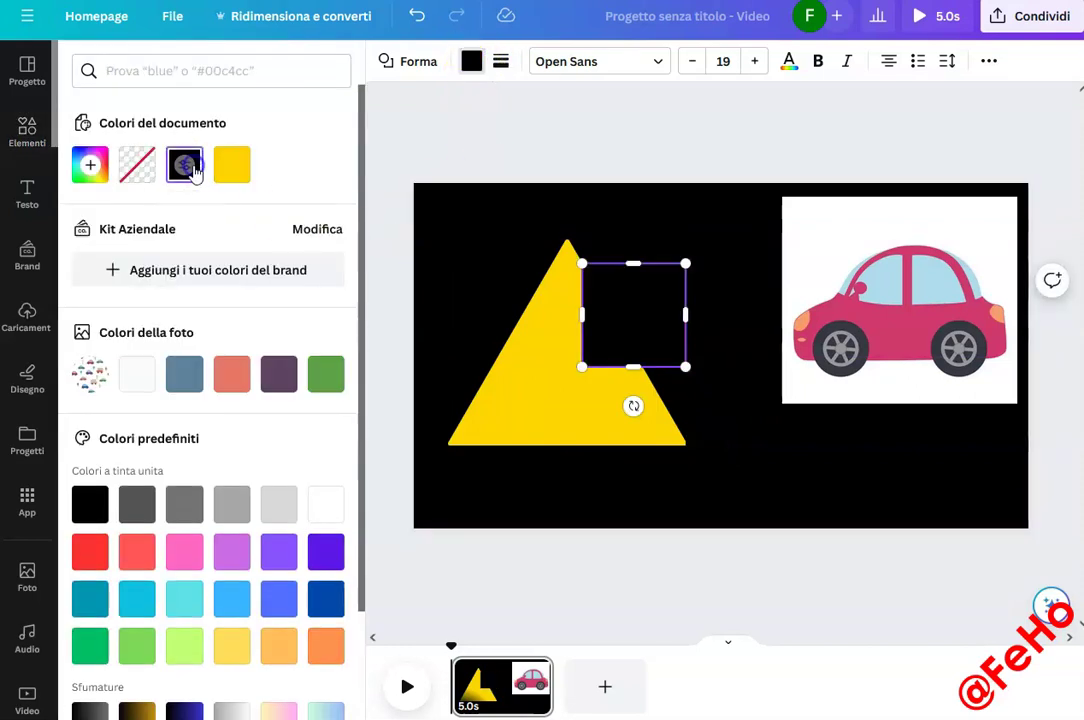
Move and stretch the black square so that it masks the right half of the yellow triangle.
drag(628, 337, 615, 290)
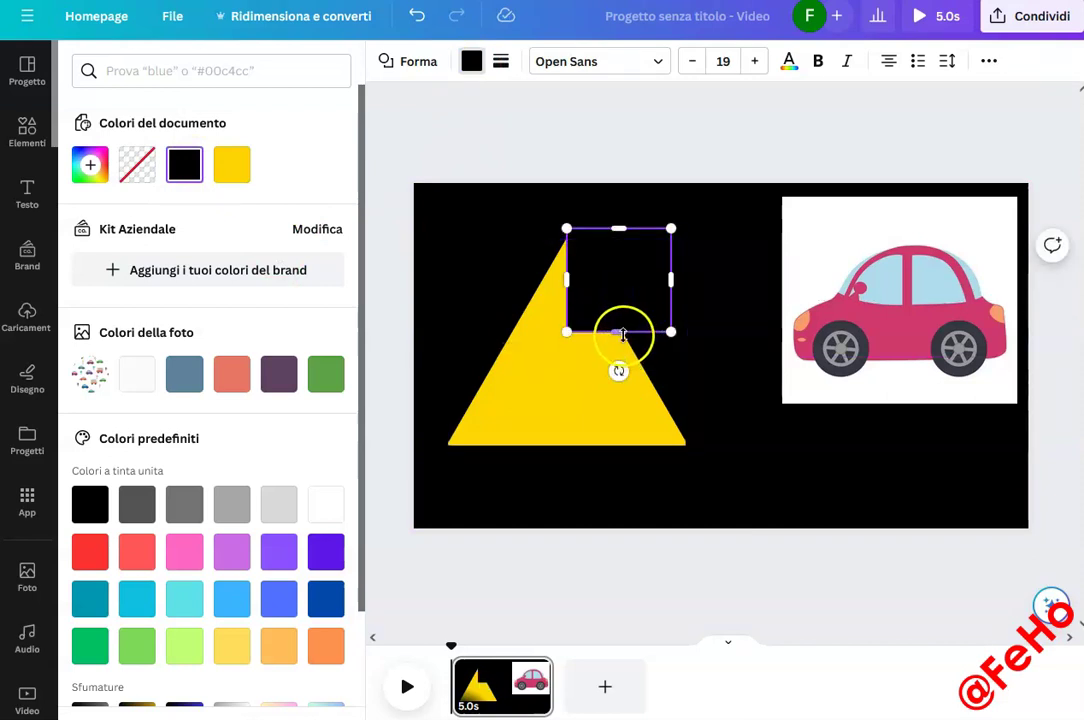
drag(622, 333, 622, 462)
drag(671, 349, 706, 346)
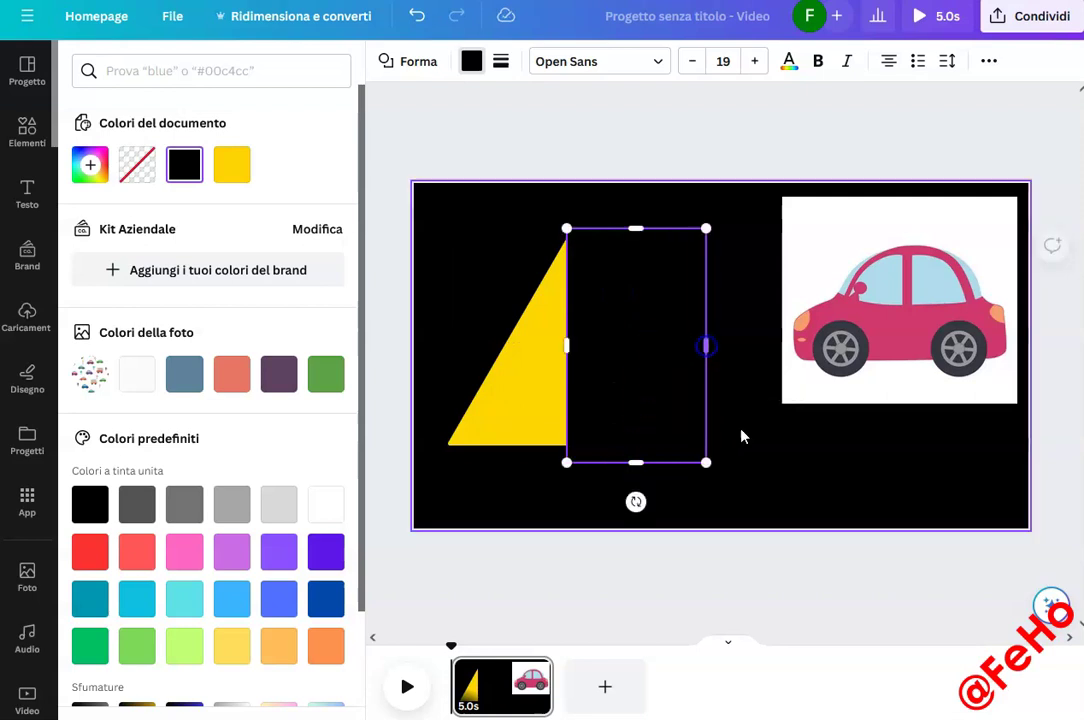
click(813, 483)
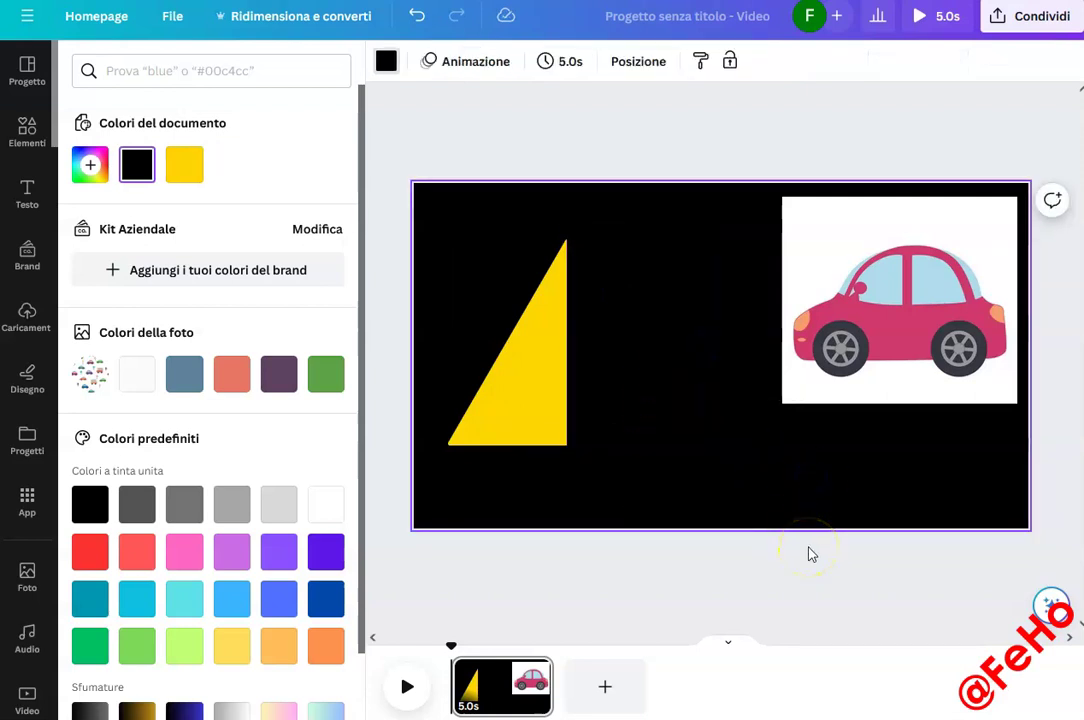
Resize the black rectangle, rotate it by 90°, and place it over the triangle's upper part to leave a trapezoid.
click(639, 351)
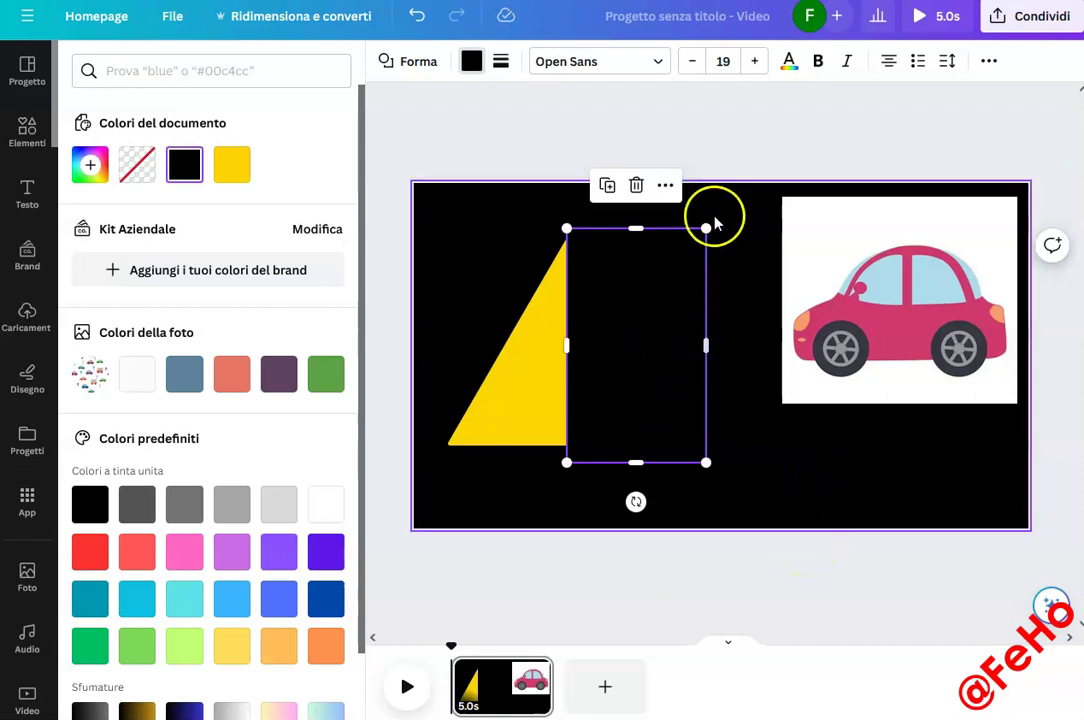
drag(707, 226, 657, 289)
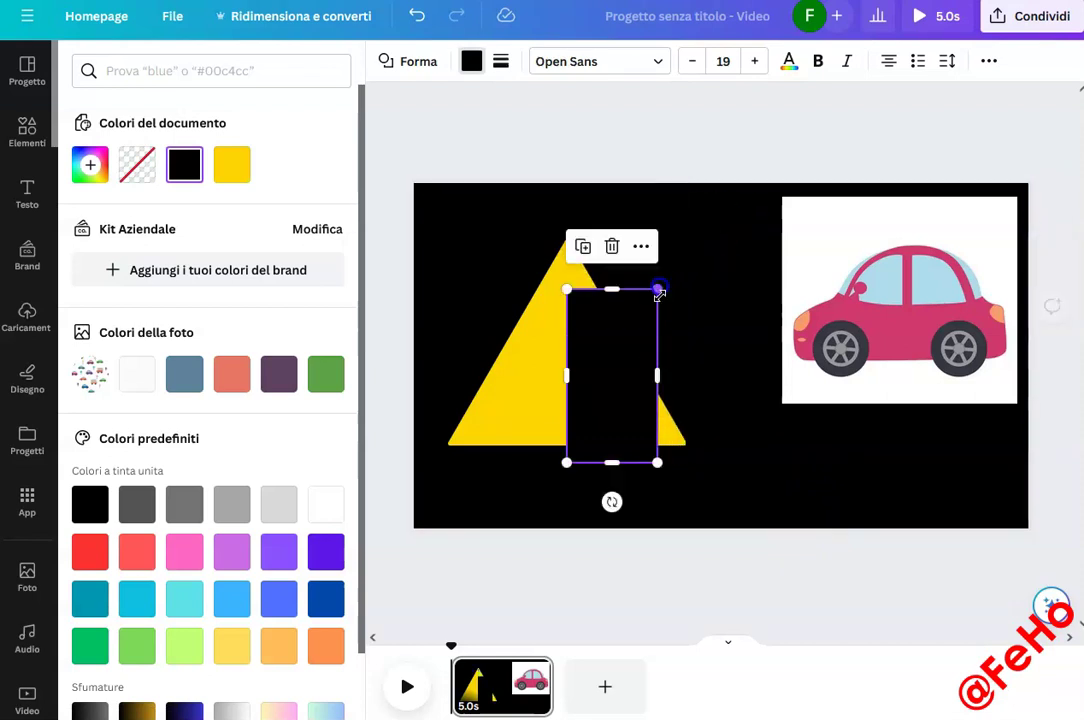
drag(547, 493, 414, 377)
drag(648, 382, 571, 374)
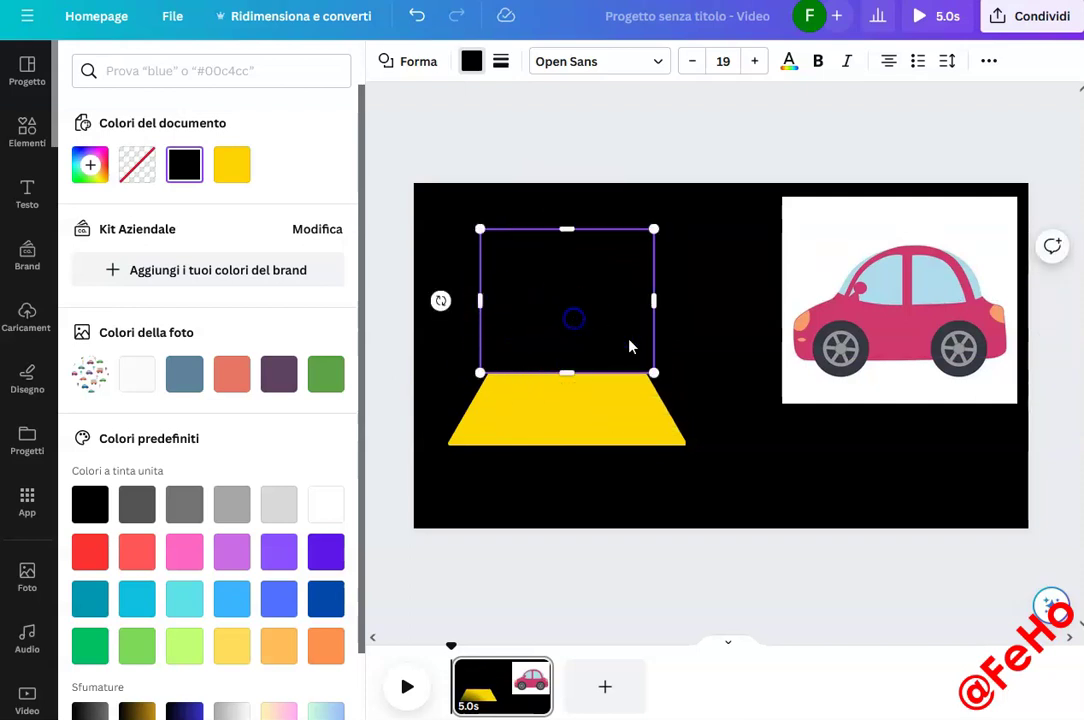
click(705, 375)
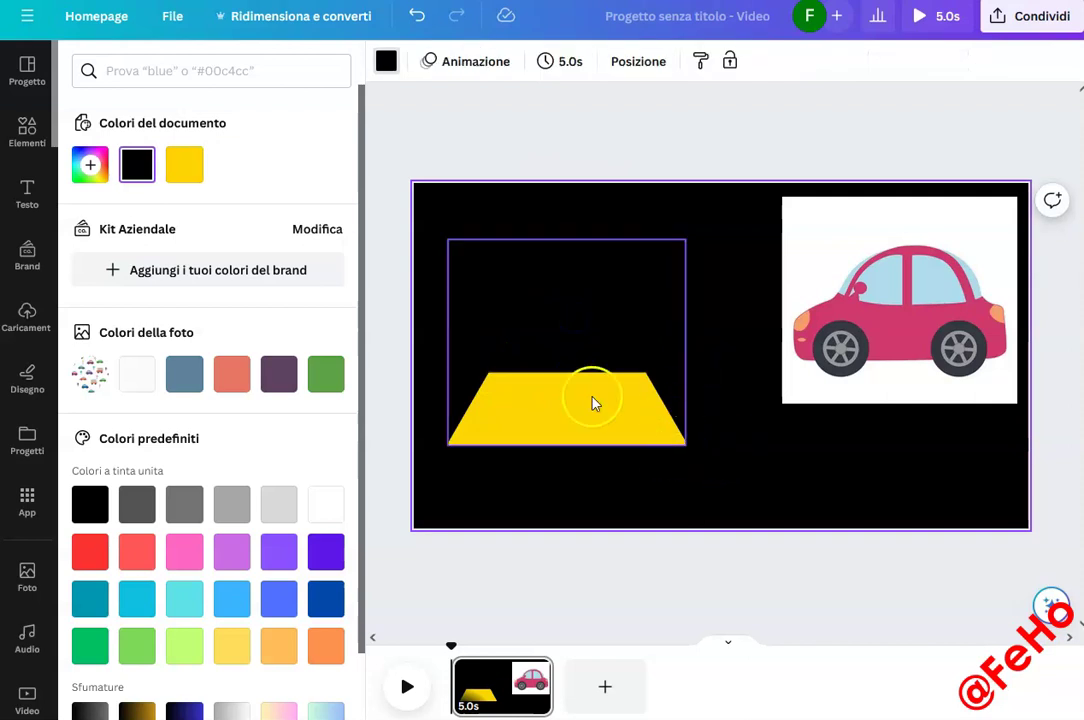
Shrink the black rectangle and move it off the triangle into the gap beside the car.
click(603, 310)
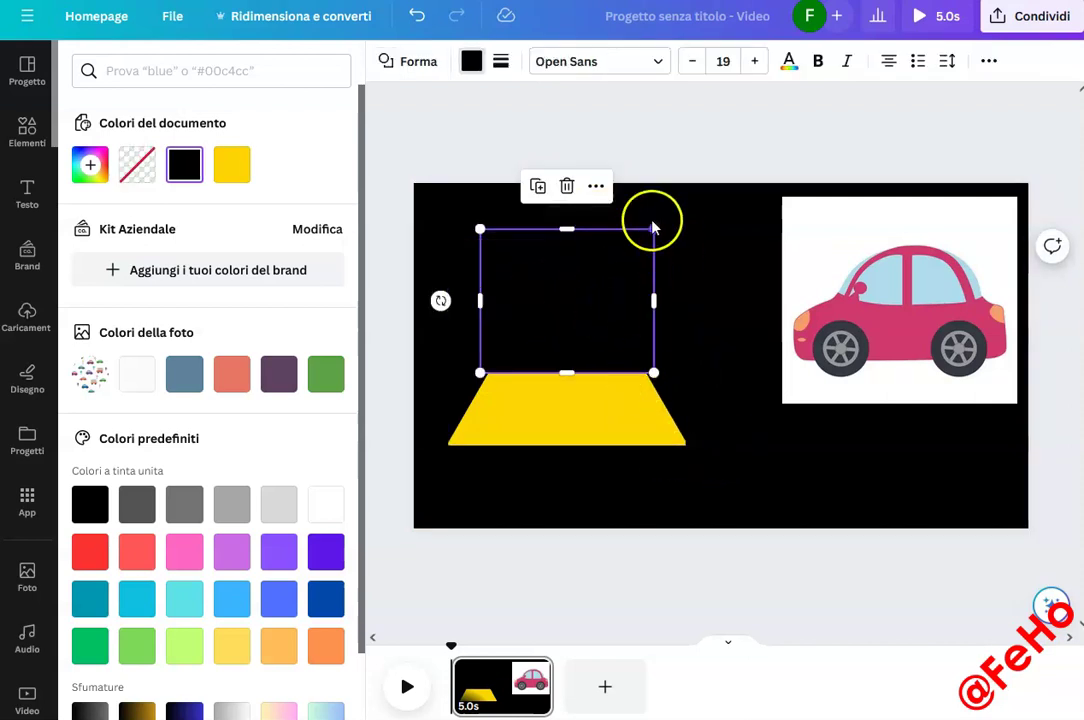
drag(656, 230, 600, 262)
drag(547, 327, 687, 254)
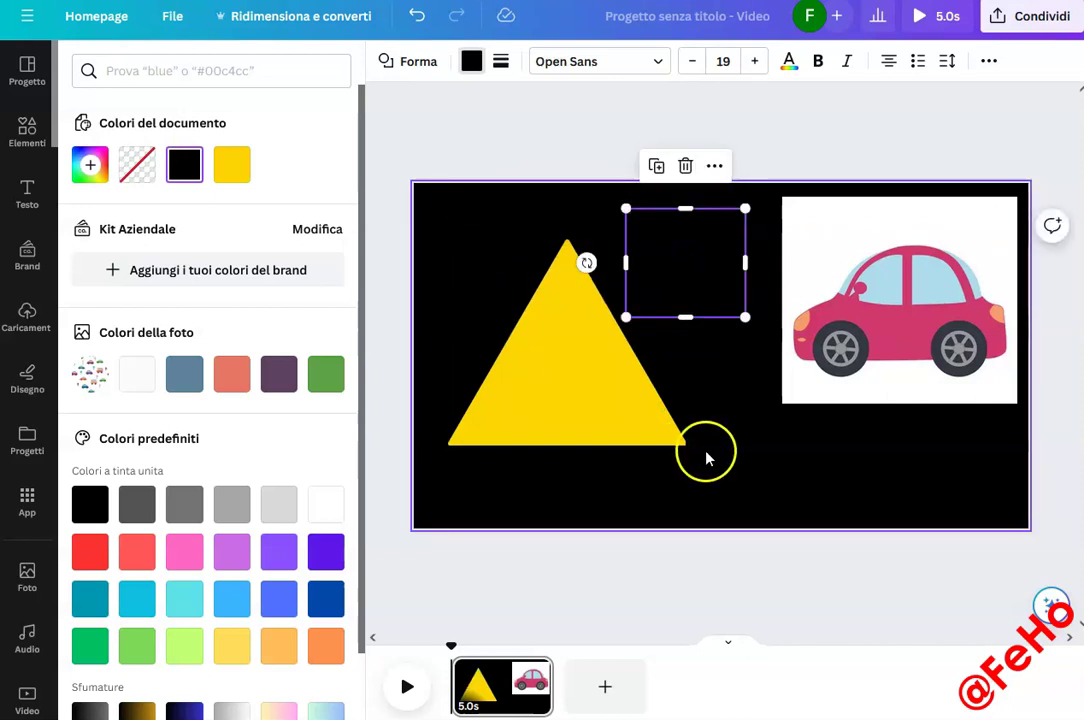
Choose the red marker for drawing and set its thickness to 36.
click(28, 382)
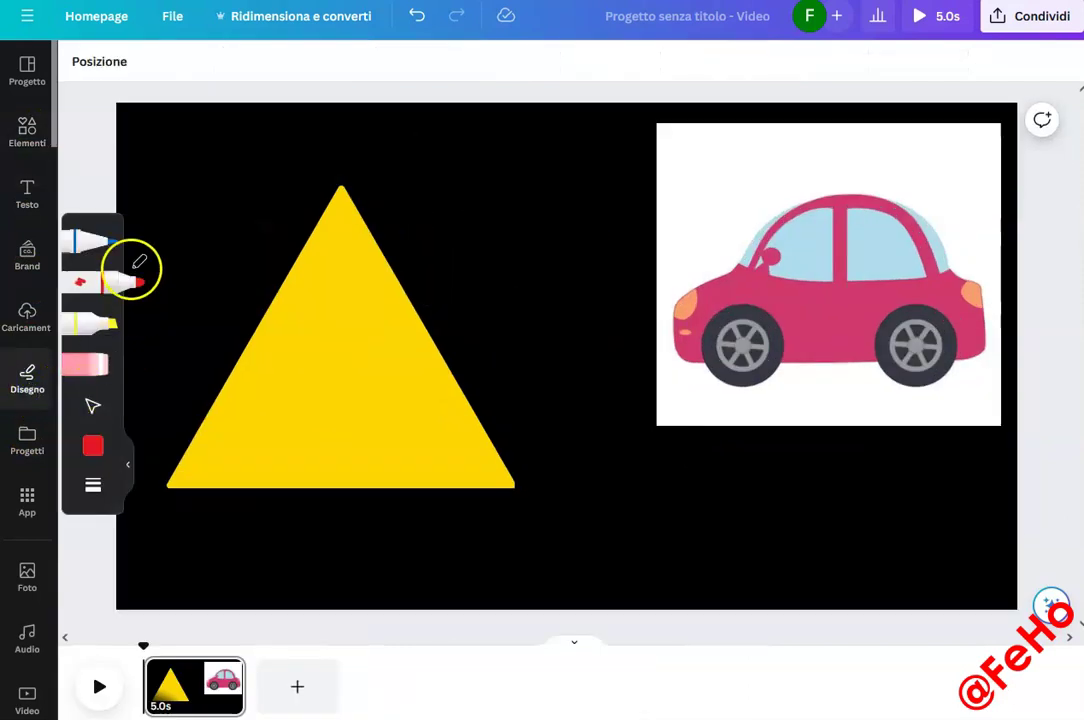
click(108, 284)
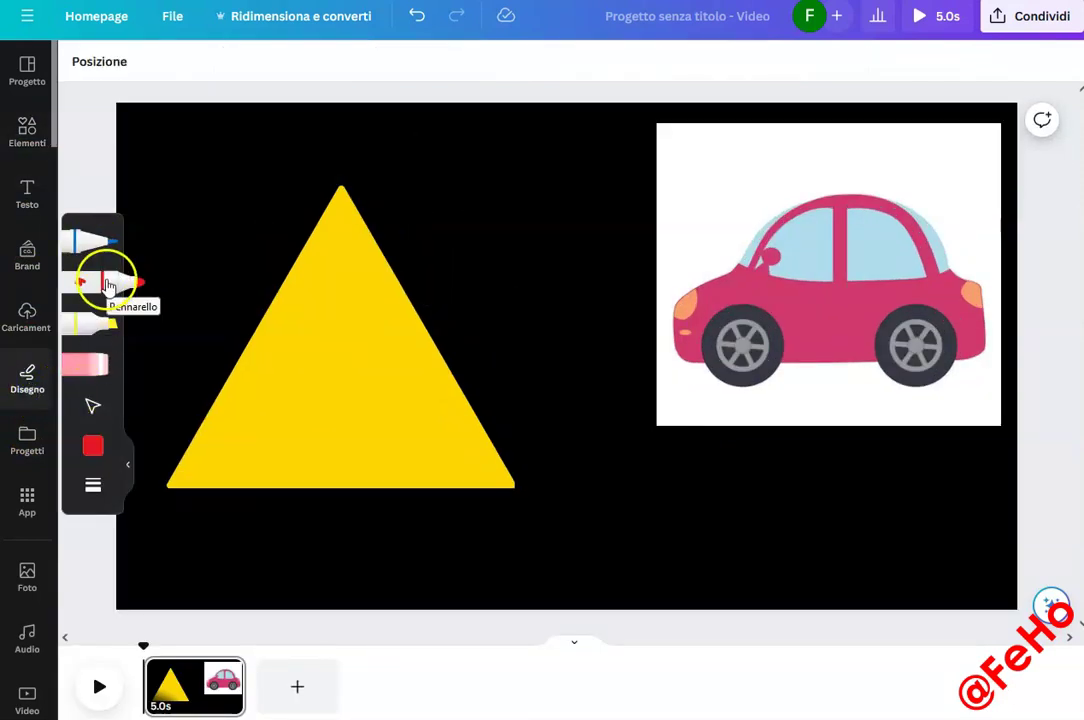
click(88, 330)
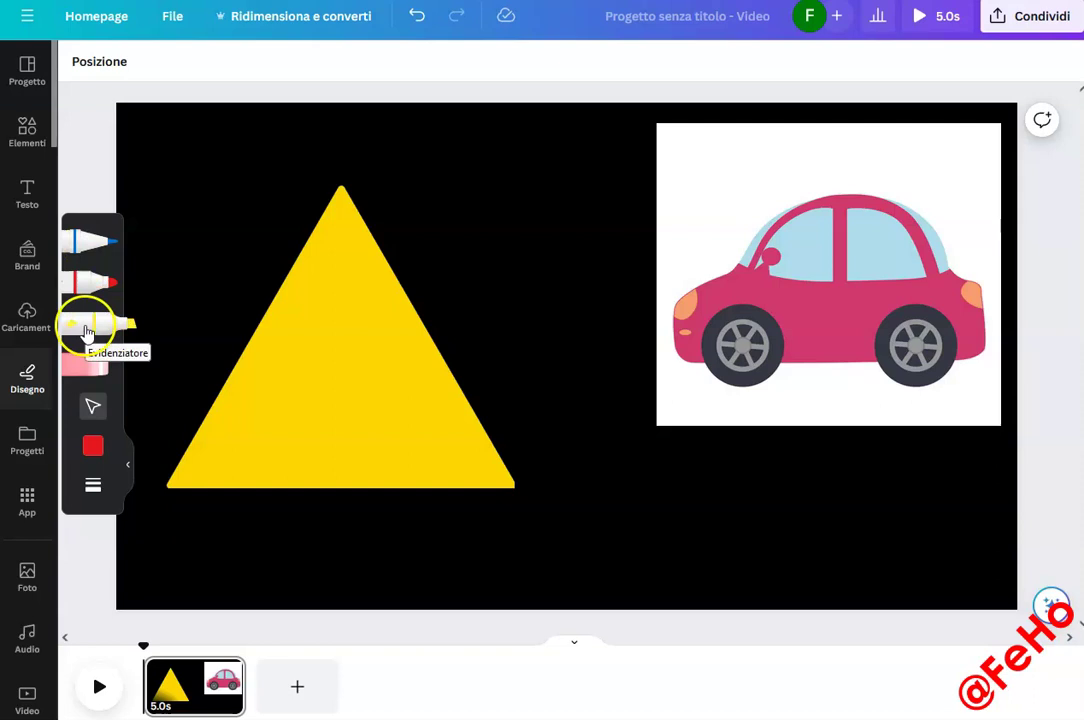
click(89, 290)
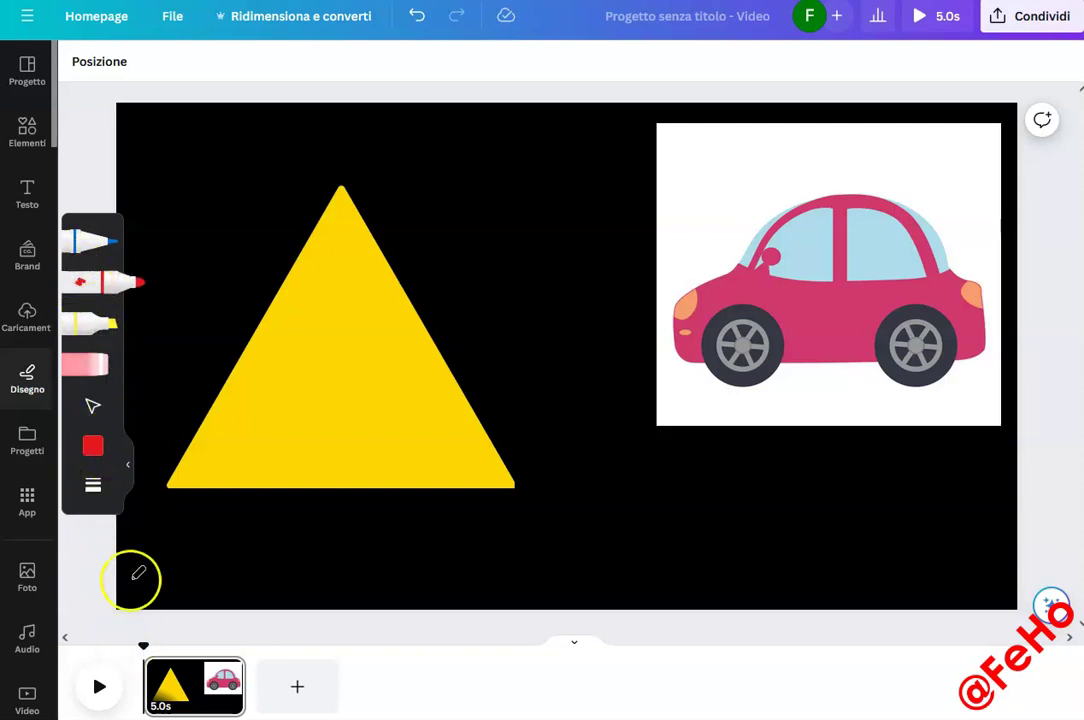
click(93, 487)
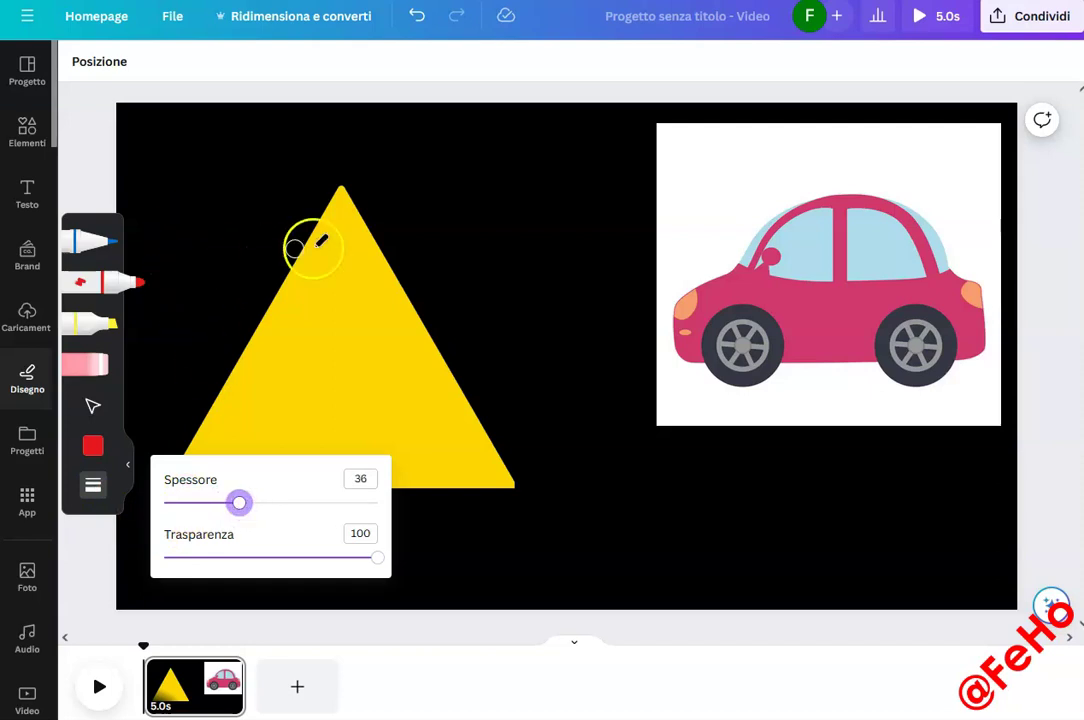
click(91, 445)
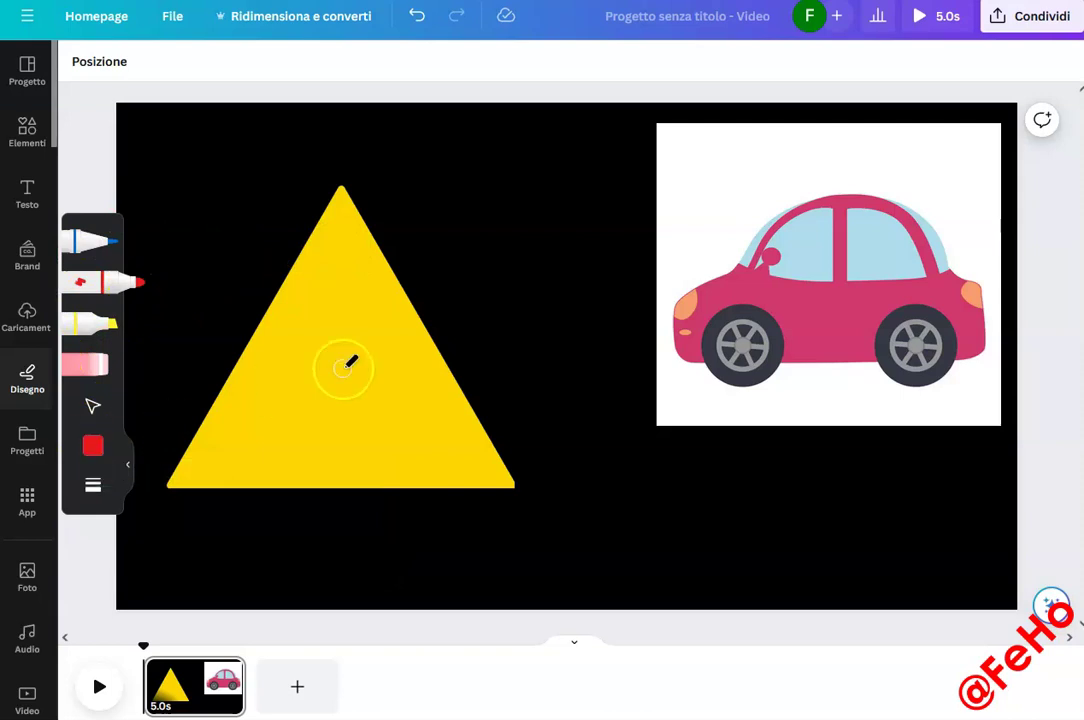
Set the marker colour to black and paint over the triangle's tip until only a trapezoid remains.
click(92, 446)
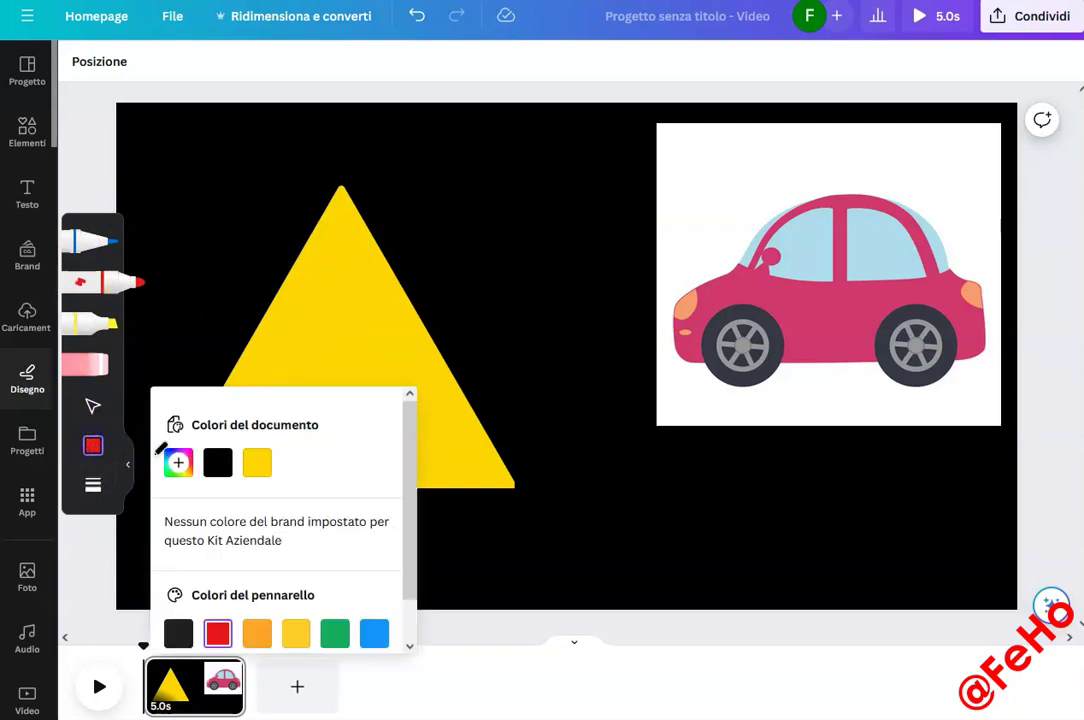
click(257, 463)
click(217, 465)
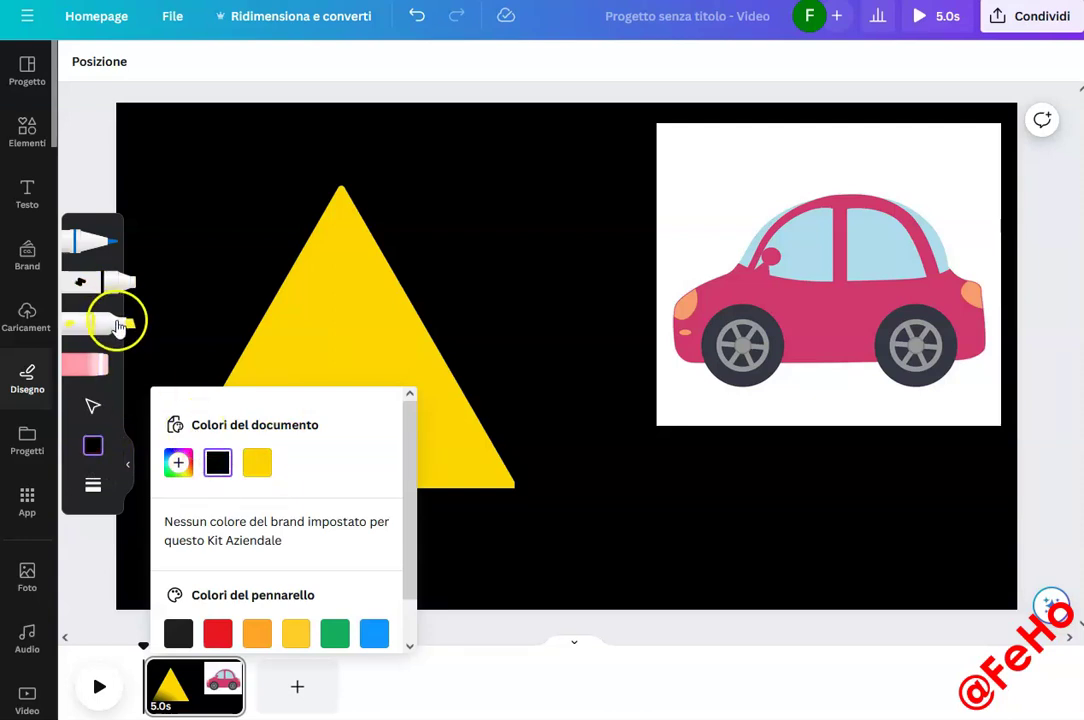
click(117, 282)
click(347, 218)
click(109, 243)
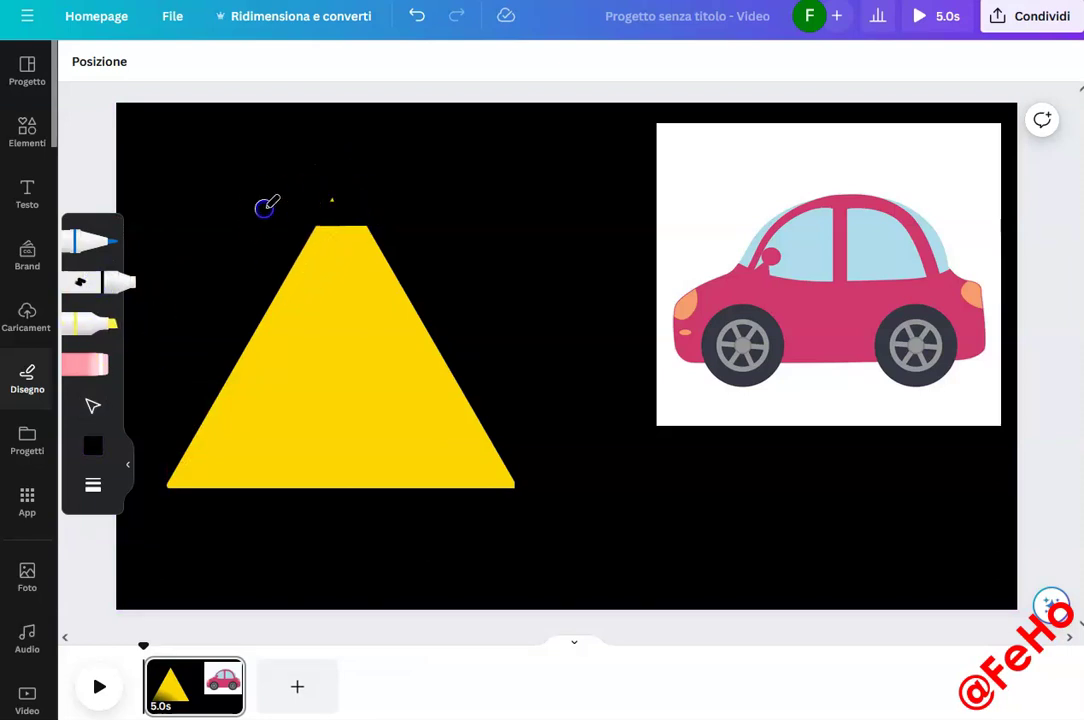
drag(358, 219, 277, 230)
mouse_move(131, 232)
mouse_down()
mouse_move(422, 241)
mouse_move(224, 249)
mouse_up()
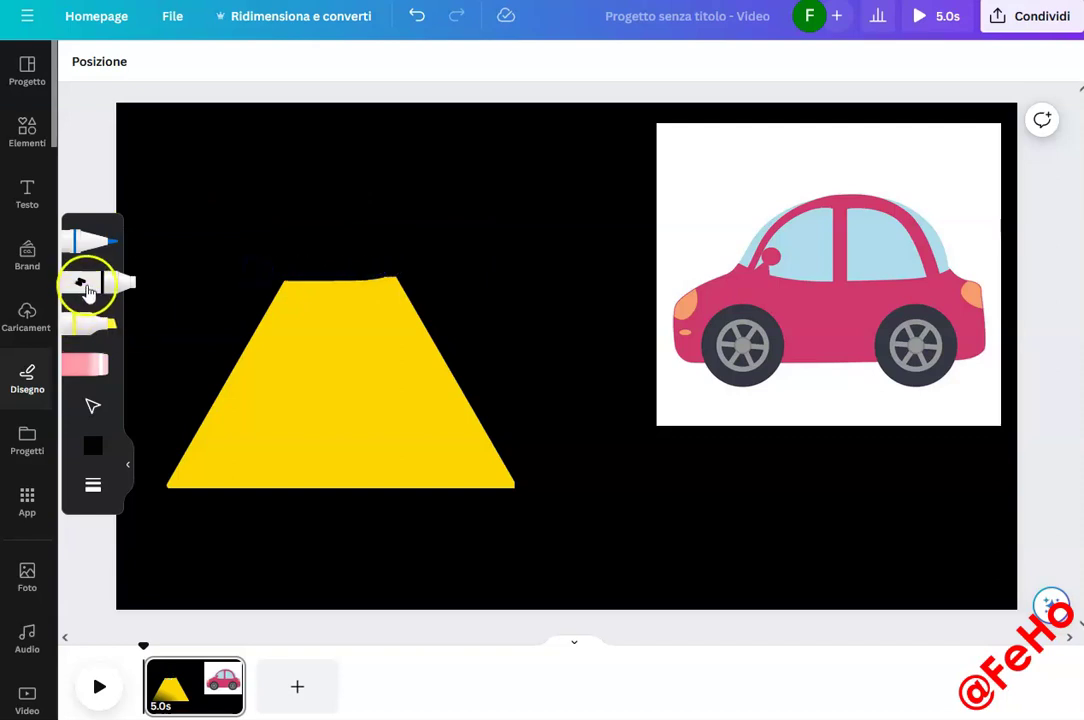
Raise the yellow highlighter's transparency setting to its maximum and test it with a stroke along the trapezoid's upper edge, undoing the stroke.
click(95, 365)
click(97, 322)
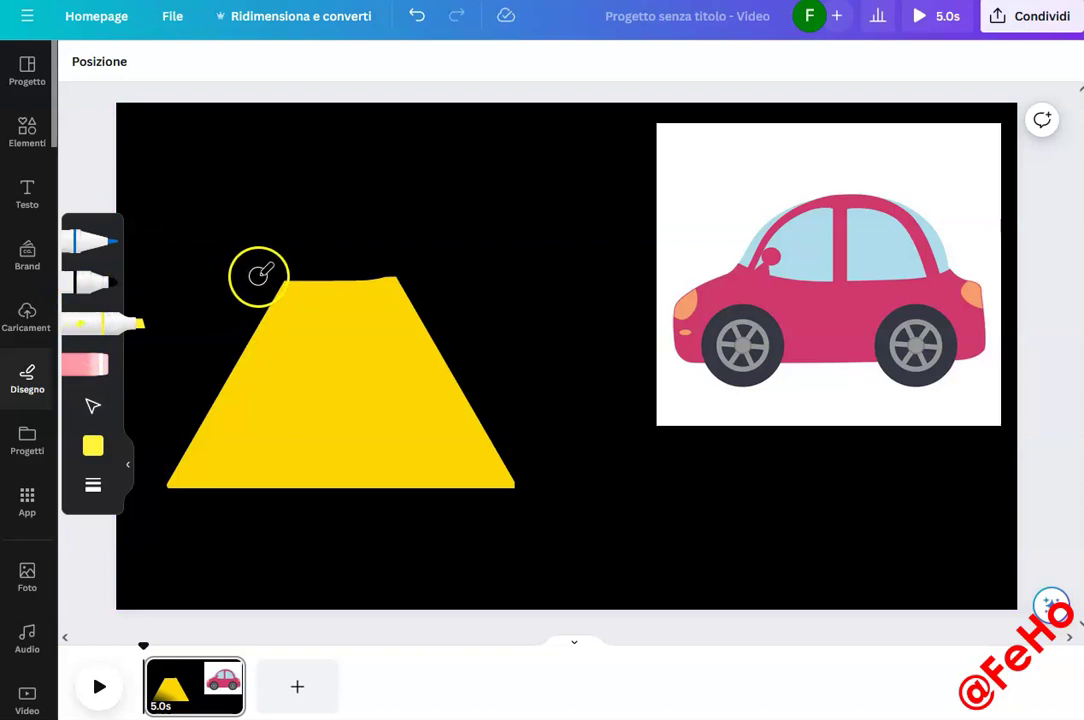
click(95, 486)
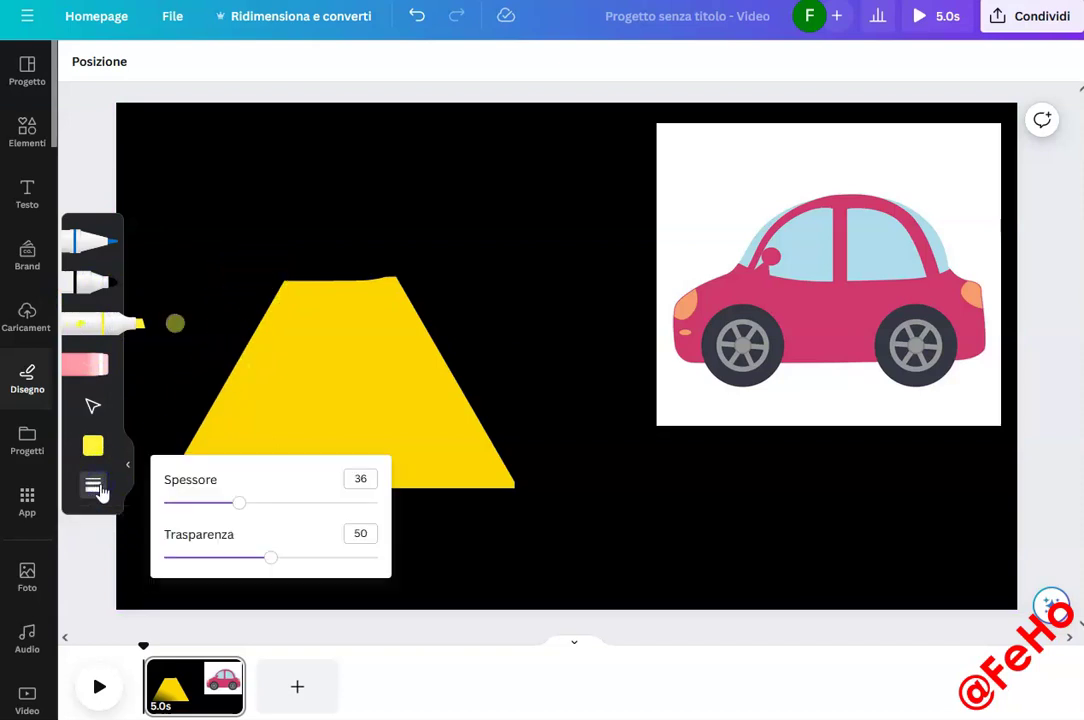
drag(270, 562, 477, 553)
click(268, 277)
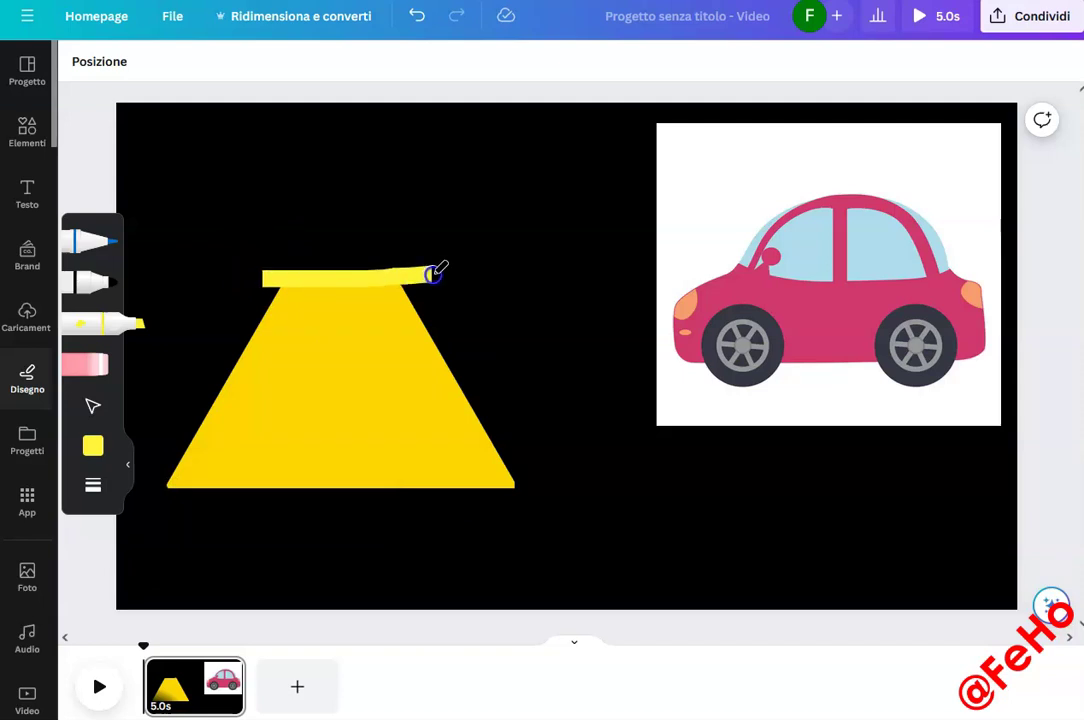
click(427, 22)
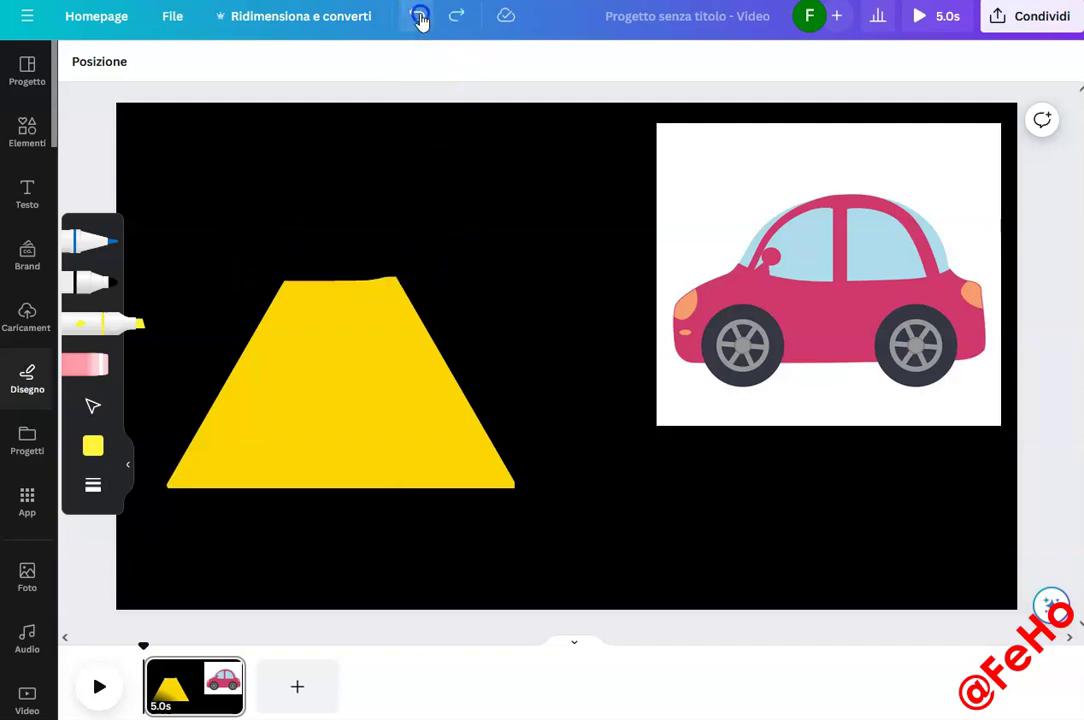
Set the highlighter colour to black and paint a stroke along the trapezoid's upper edge.
click(92, 447)
click(218, 462)
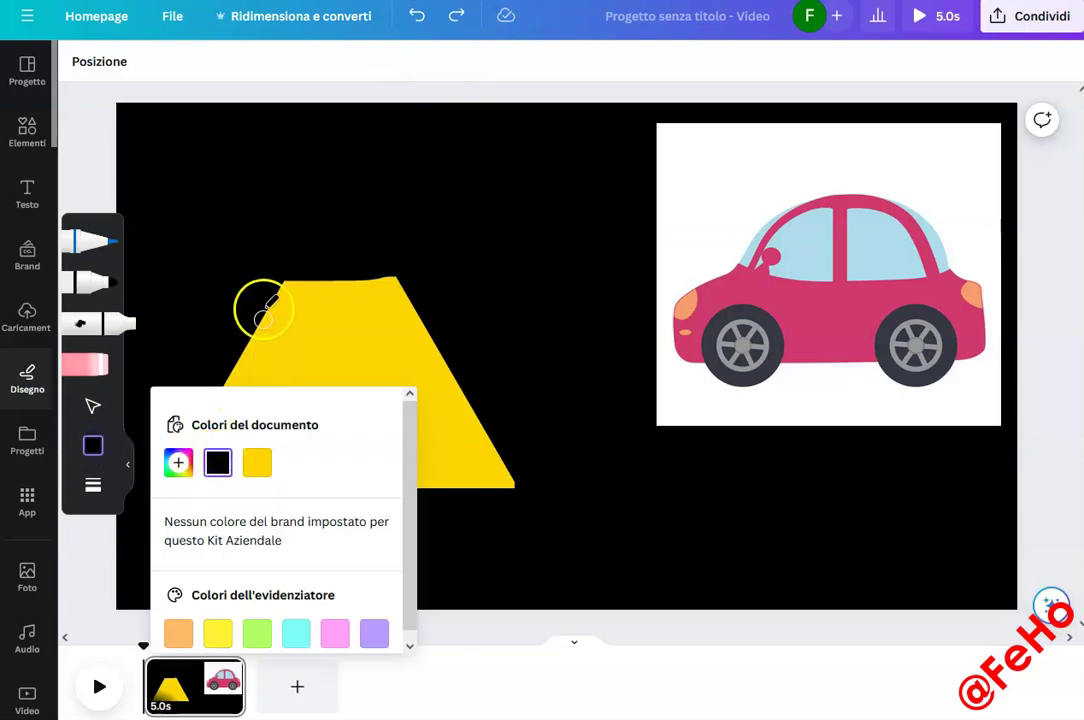
click(275, 281)
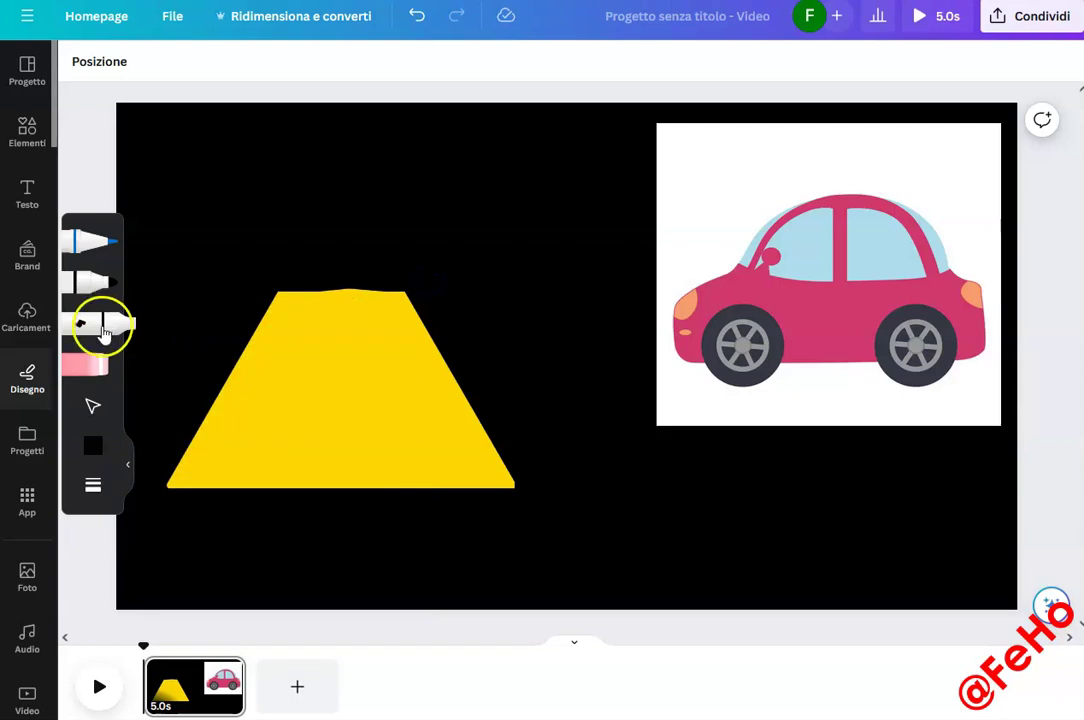
Select the yellow triangle to inspect the masking, and straighten the trapezoid's upper edge with another black highlighter stroke.
click(93, 406)
click(270, 300)
mouse_move(253, 300)
mouse_down()
mouse_move(307, 293)
mouse_move(254, 297)
mouse_up()
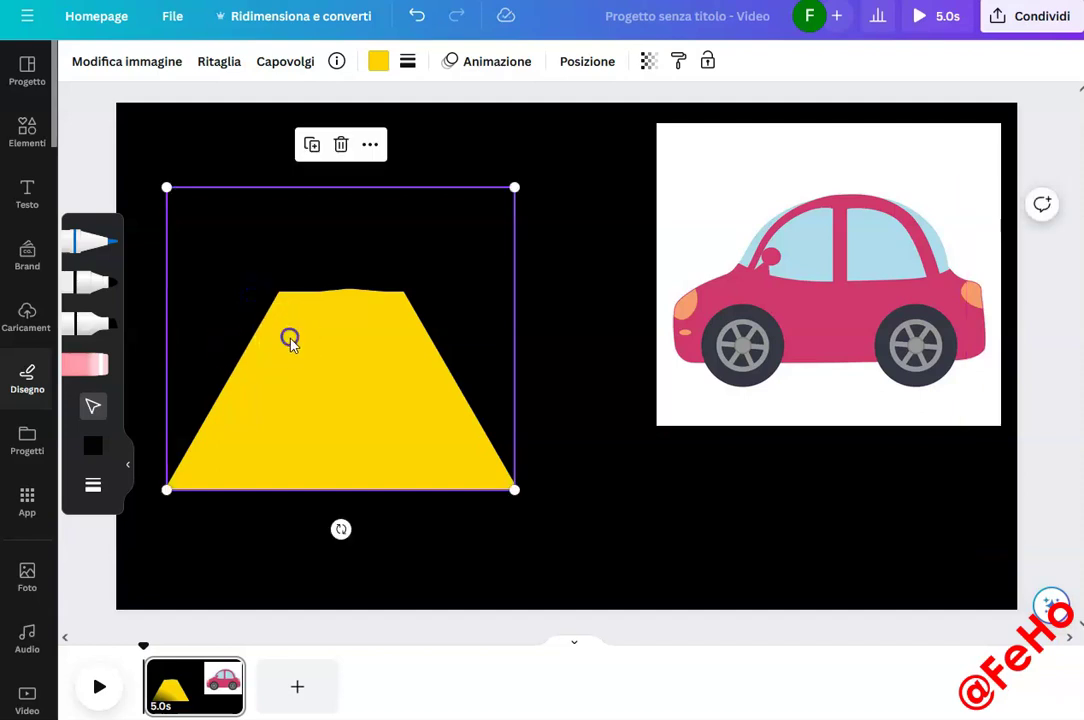
click(102, 322)
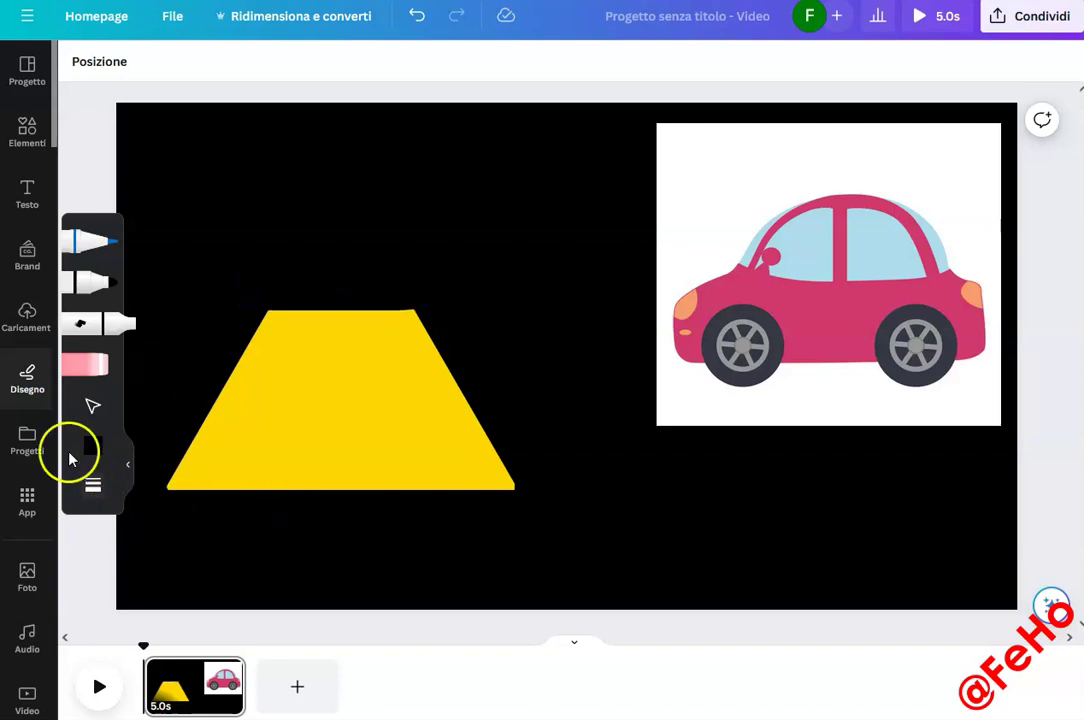
click(351, 547)
Leave drawing mode for the elements library and move the yellow triangle slightly downward beneath the black strokes.
click(27, 130)
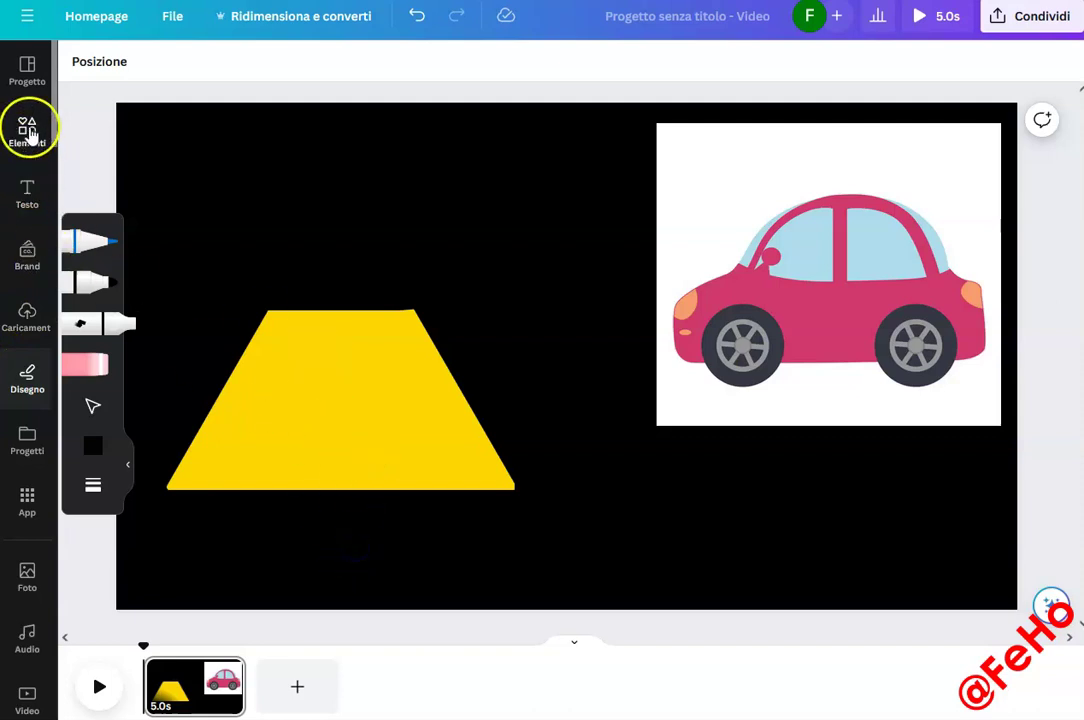
click(542, 401)
drag(563, 400, 585, 430)
click(760, 513)
click(760, 462)
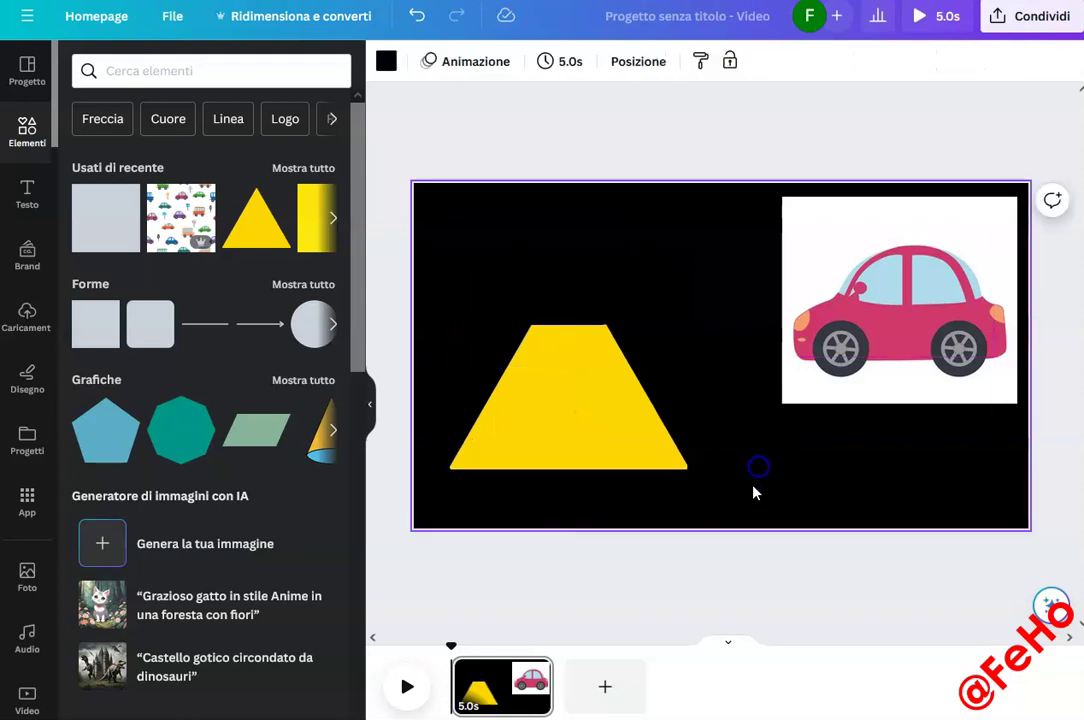
Add a square shape to the page and fill it with the document's black.
click(92, 322)
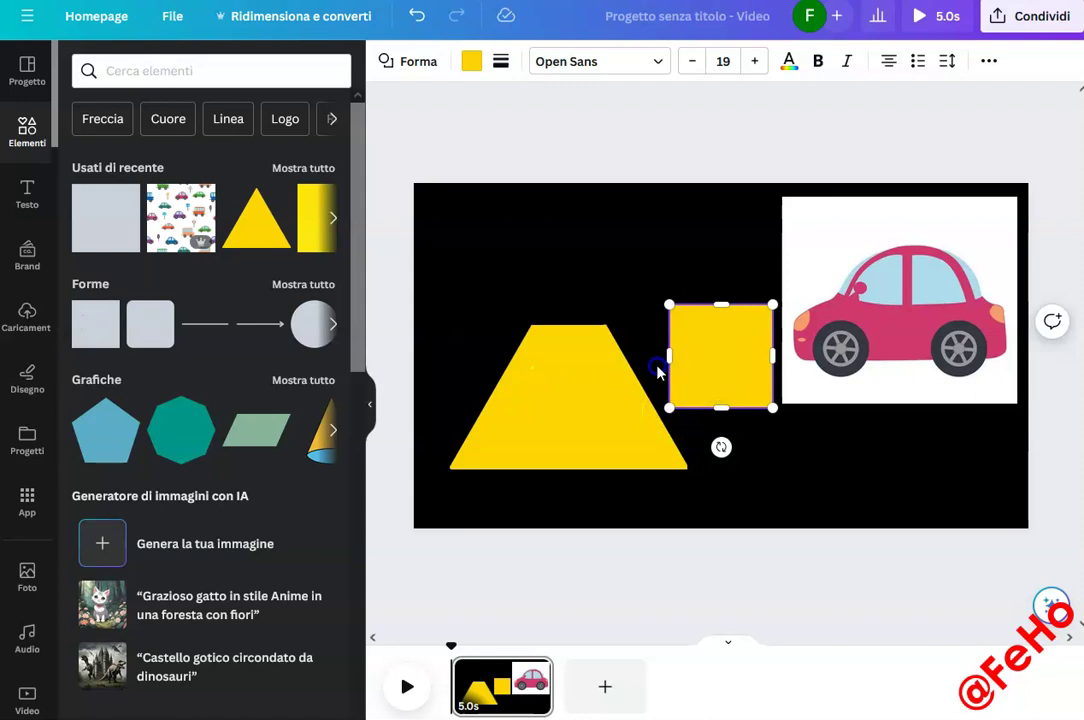
click(471, 61)
click(181, 175)
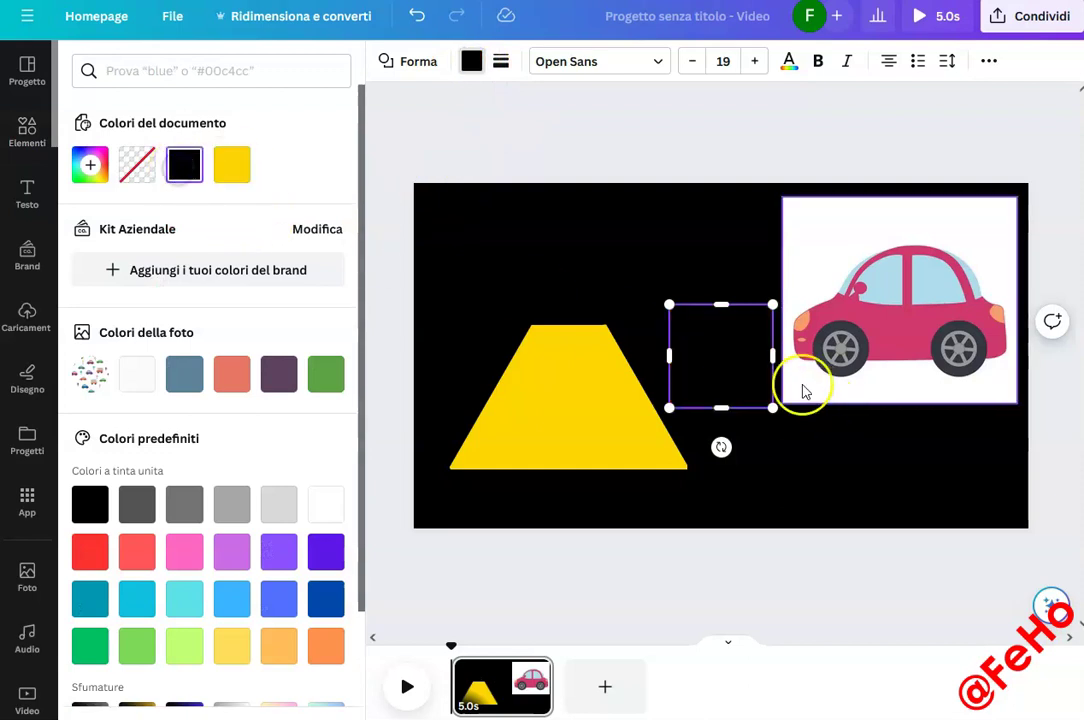
Move the black square onto the trapezoid and stretch it taller and wider so that it masks the right half.
drag(719, 375, 619, 503)
drag(610, 421, 611, 421)
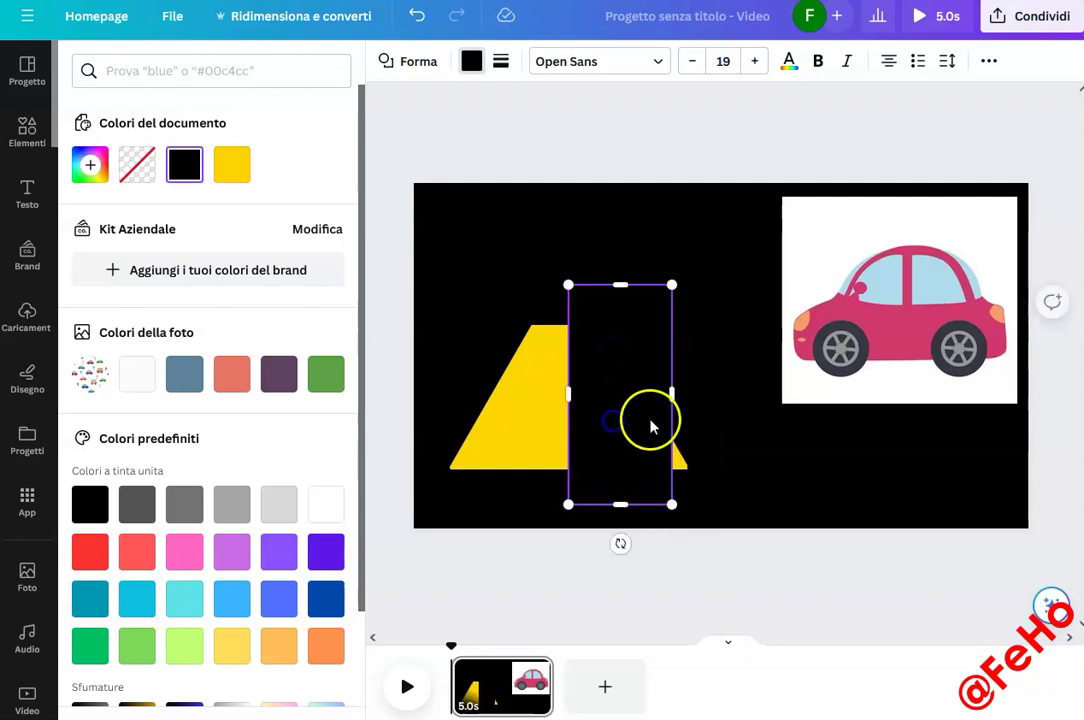
drag(685, 394, 698, 394)
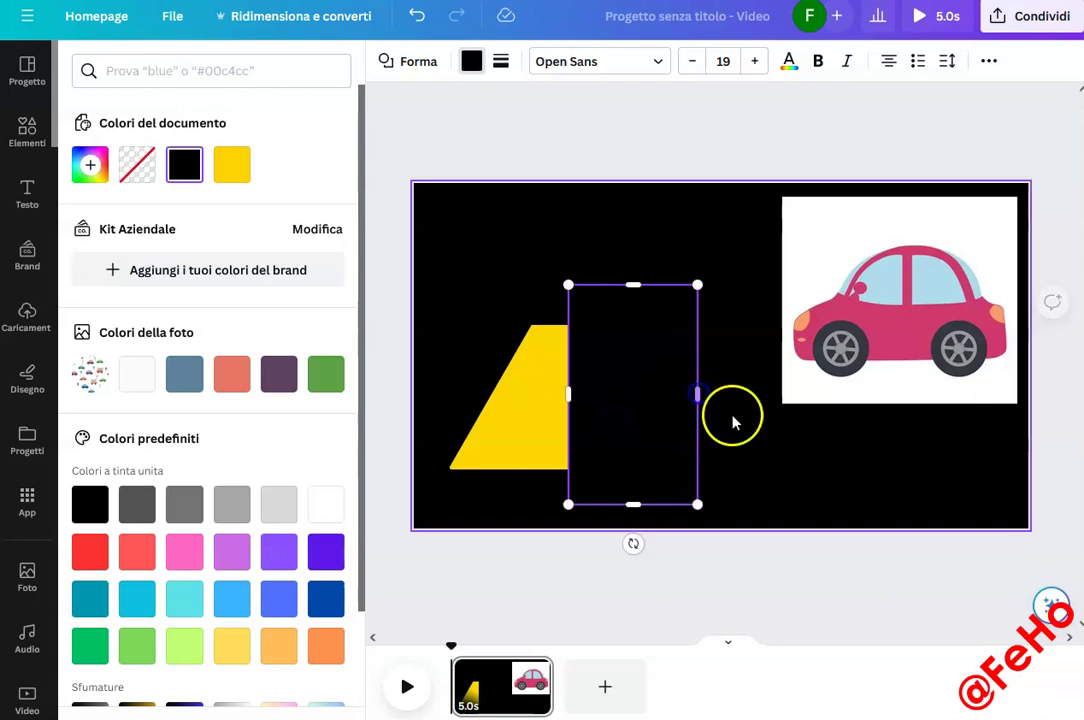
click(745, 445)
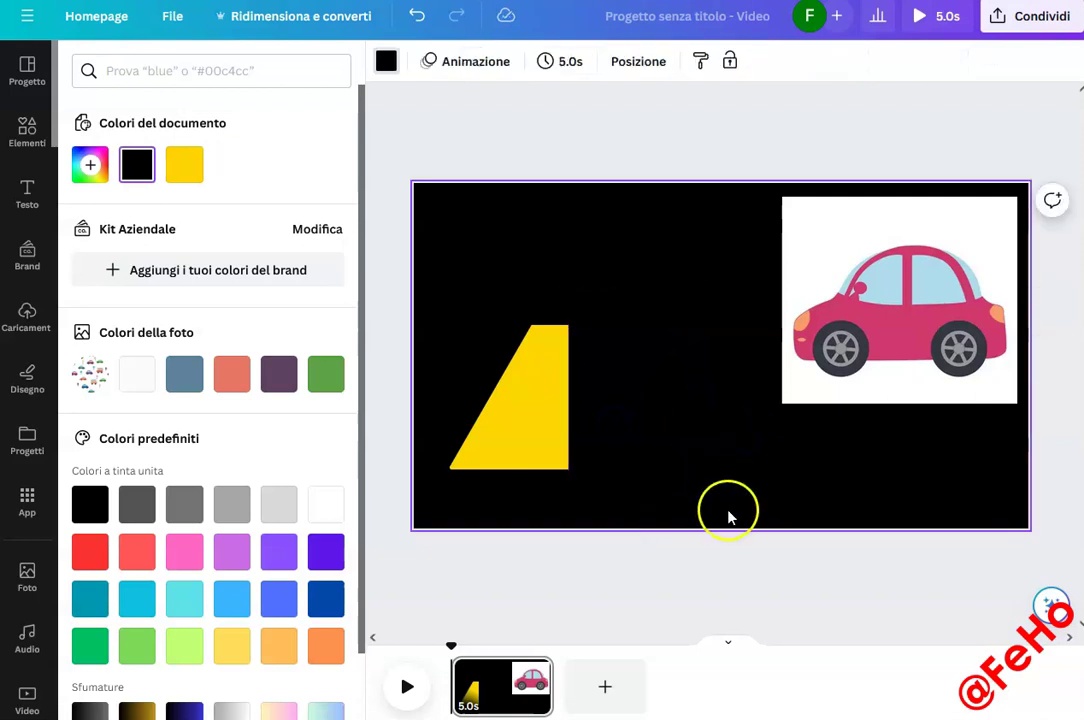
Select the yellow triangle and shrink it from its upper-right corner beneath the black masks.
click(529, 405)
drag(689, 261, 665, 289)
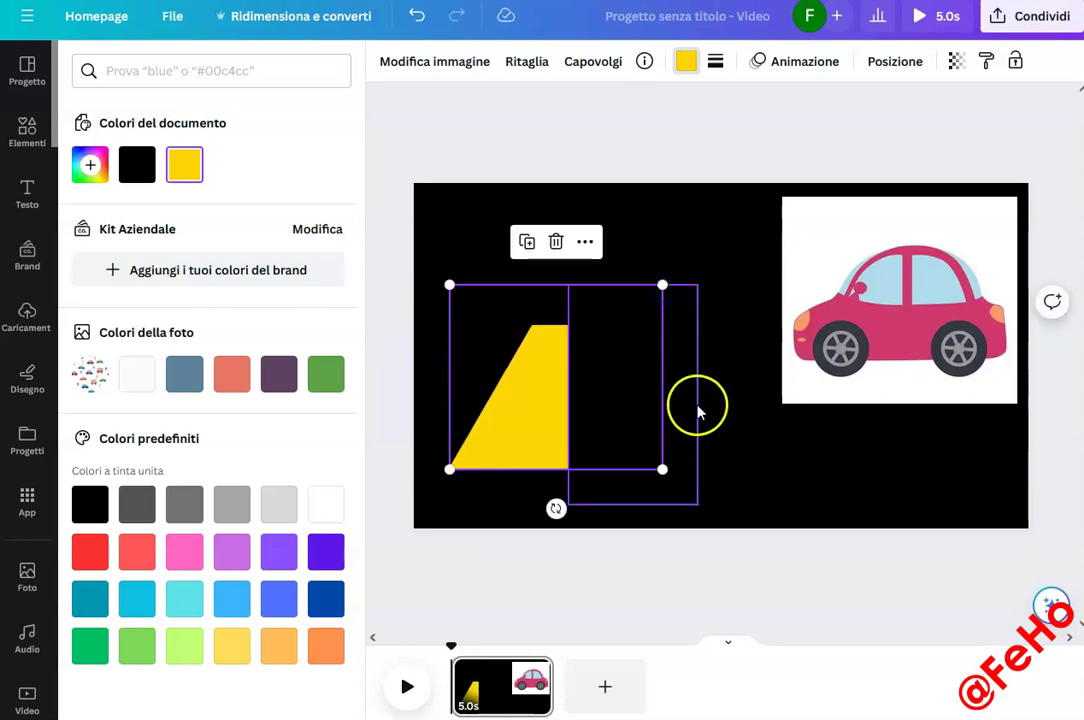